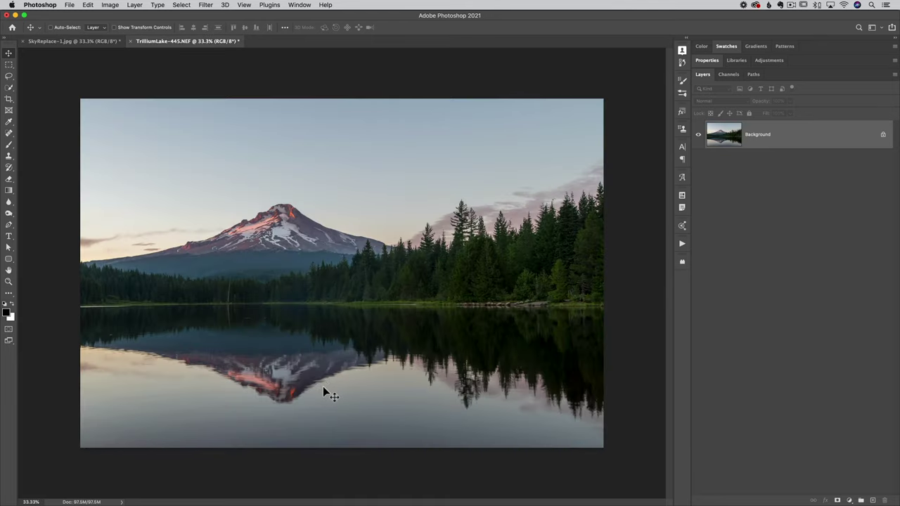
Start Sky Replacement on SkyReplace-1.jpg and reposition its dialog over the image.
{"action": "left_click", "coordinate": [96, 42]}
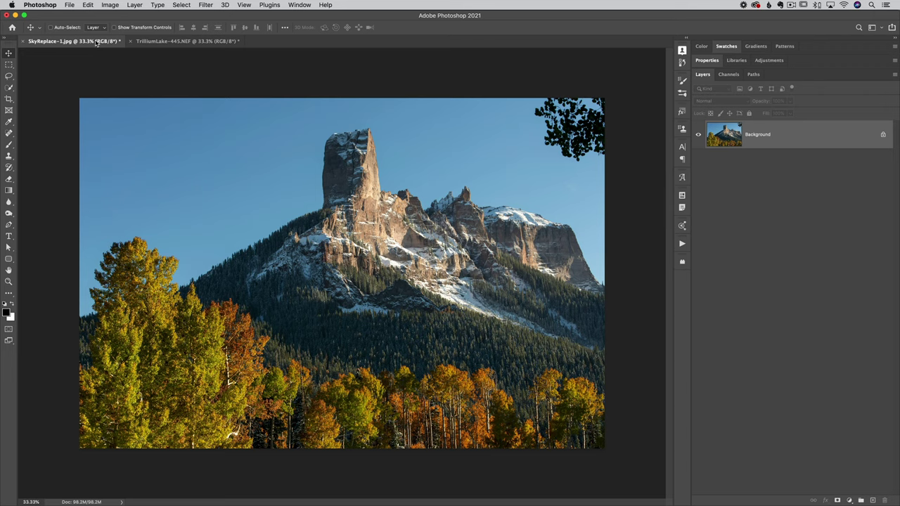
{"action": "left_click", "coordinate": [88, 4]}
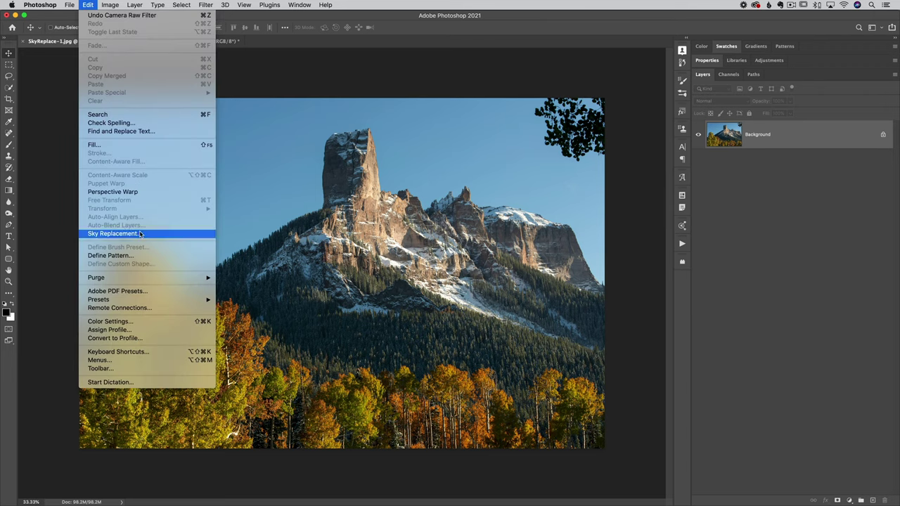
{"action": "left_click", "coordinate": [141, 233]}
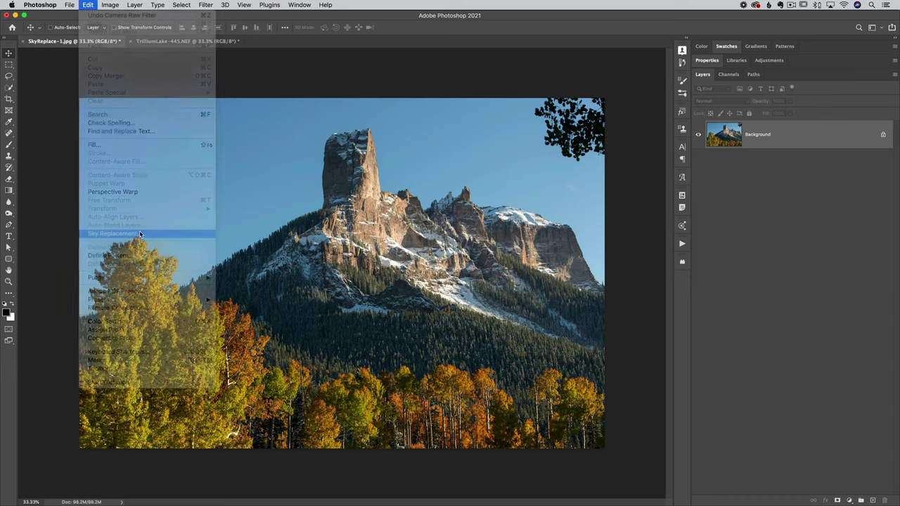
{"action": "left_click_drag", "start_coordinate": [527, 78], "coordinate": [385, 52]}
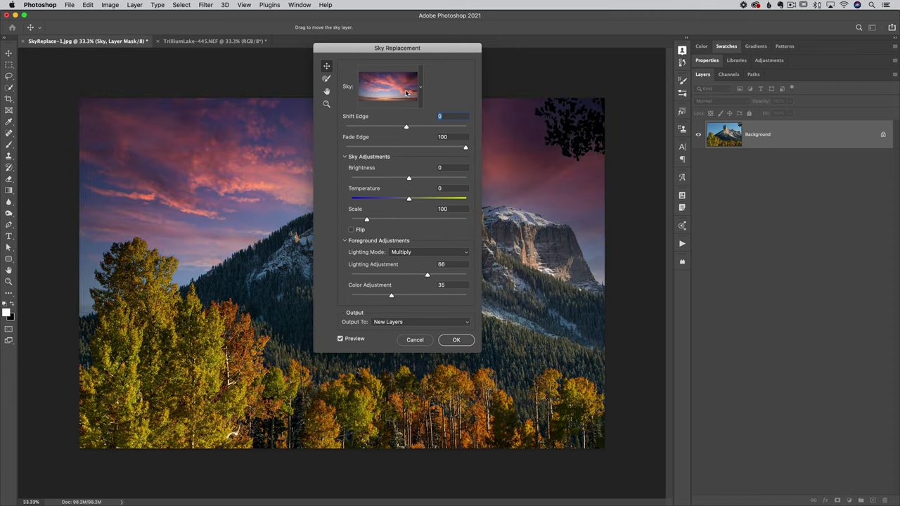
Choose the BlueSky004 preset with scattered white clouds from the Blue Skies group as the replacement sky.
{"action": "left_click", "coordinate": [405, 93]}
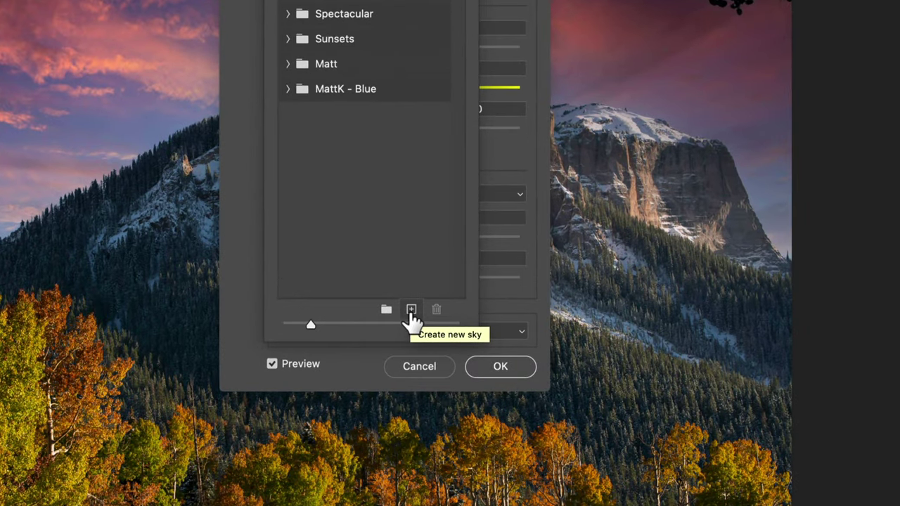
{"action": "left_click", "coordinate": [411, 318]}
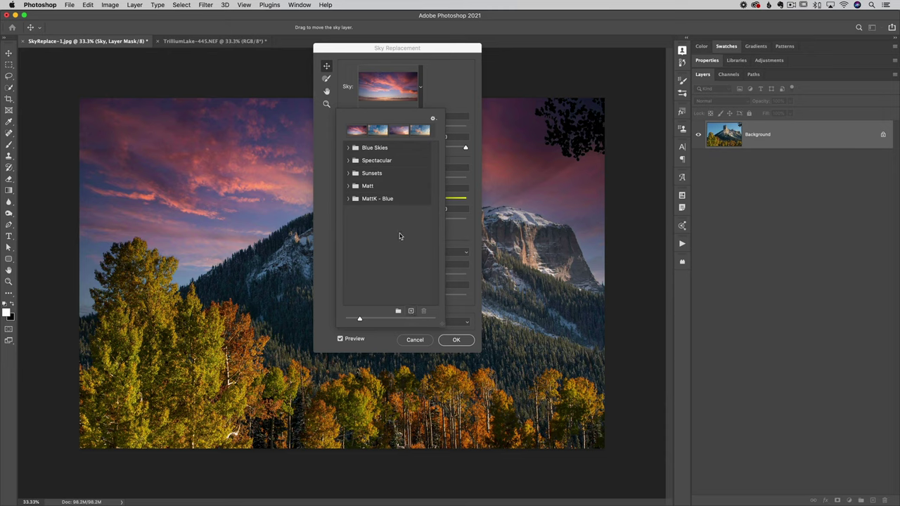
{"action": "left_click", "coordinate": [347, 148]}
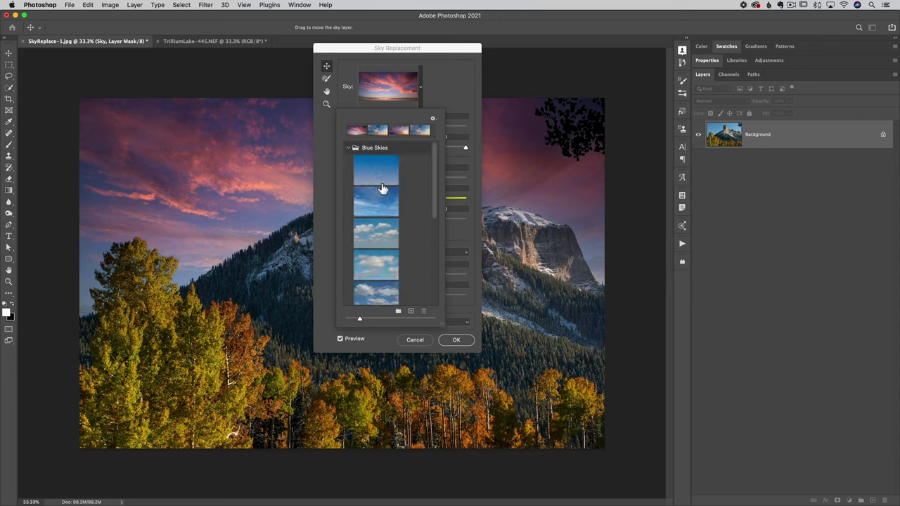
{"action": "scroll", "coordinate": [383, 187], "scroll_direction": "down", "scroll_amount": 2}
{"action": "scroll", "coordinate": [383, 188], "scroll_direction": "up", "scroll_amount": 2}
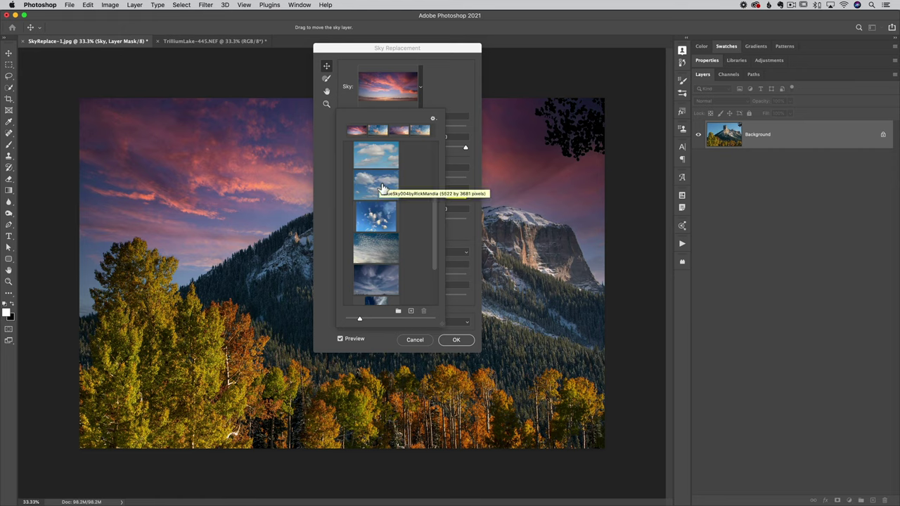
{"action": "left_click", "coordinate": [381, 187]}
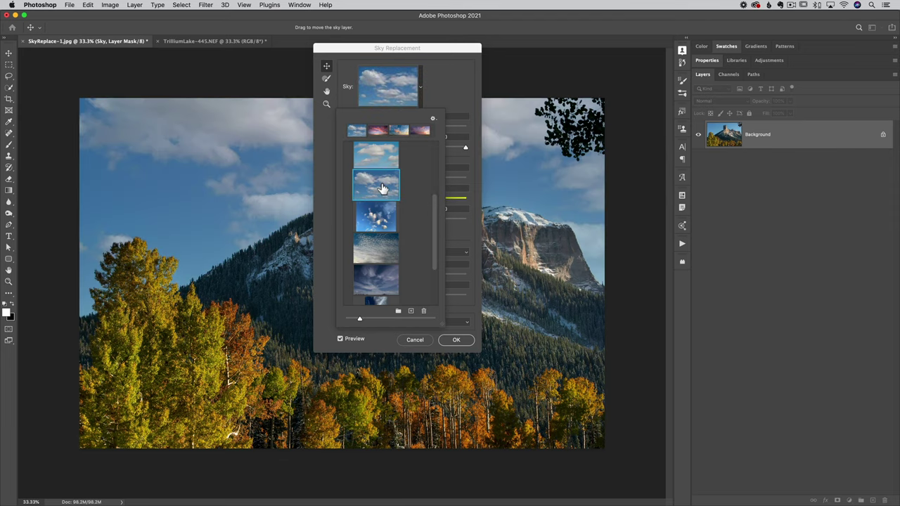
{"action": "left_click", "coordinate": [457, 83]}
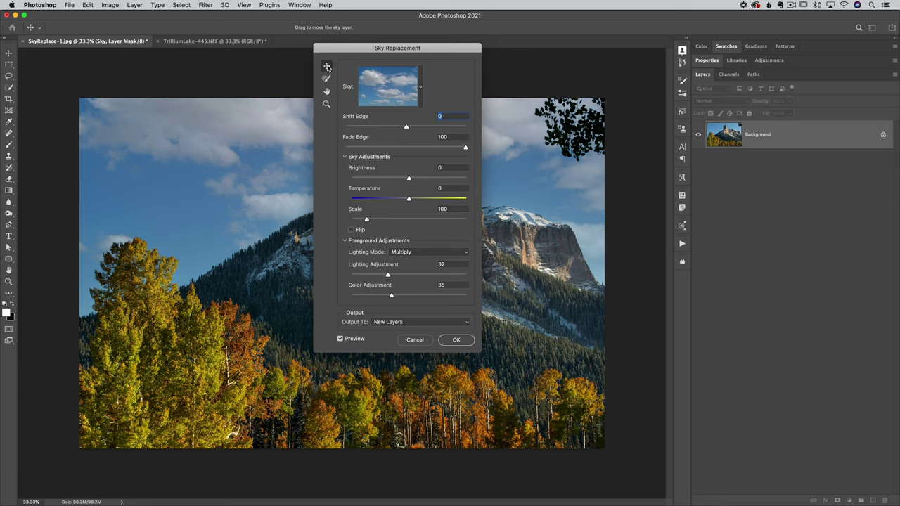
Shift the replacement sky slightly and set its Scale to 121 so it covers the photo's right edge.
{"action": "mouse_move", "coordinate": [226, 151]}
{"action": "left_mouse_down"}
{"action": "mouse_move", "coordinate": [220, 214]}
{"action": "mouse_move", "coordinate": [227, 80]}
{"action": "mouse_move", "coordinate": [228, 130]}
{"action": "mouse_move", "coordinate": [249, 77]}
{"action": "mouse_move", "coordinate": [222, 97]}
{"action": "mouse_move", "coordinate": [216, 156]}
{"action": "left_mouse_up"}
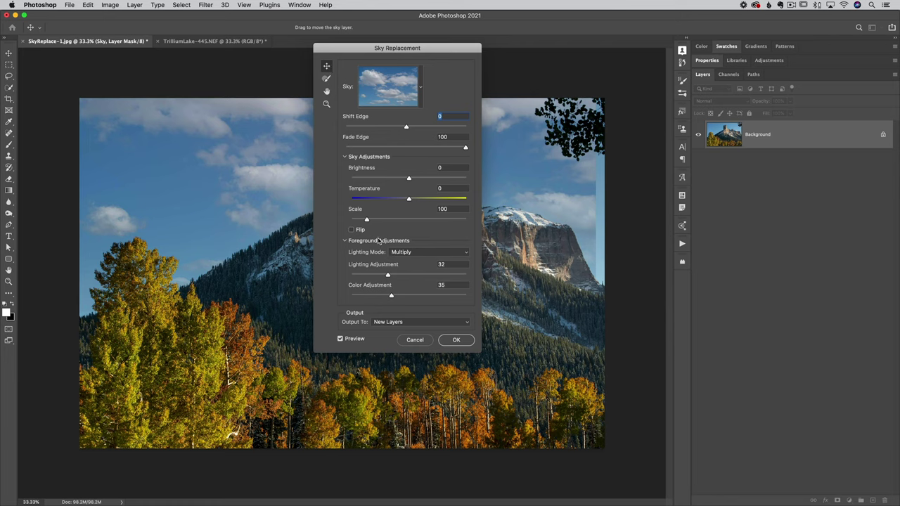
{"action": "left_click_drag", "start_coordinate": [366, 220], "coordinate": [375, 221]}
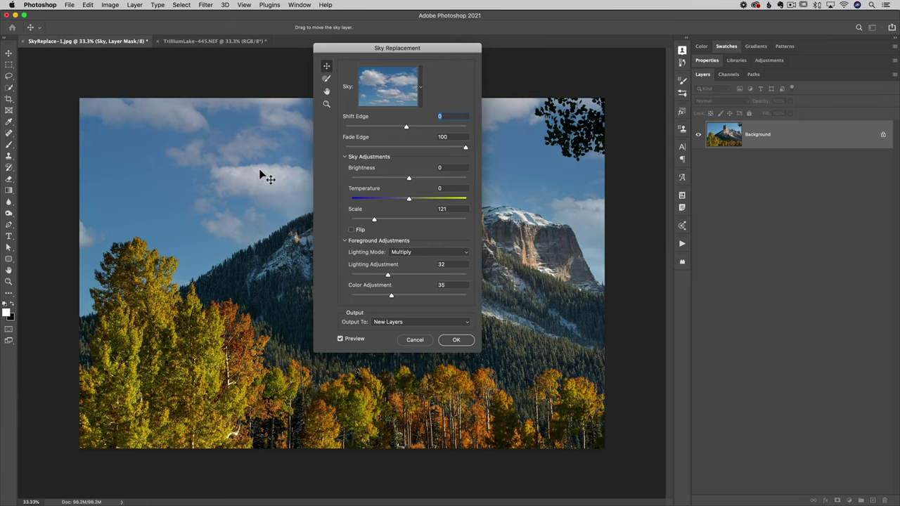
Collapse the Foreground Adjustments and Sky Adjustments sections and move the dialog slightly lower.
{"action": "left_click", "coordinate": [345, 241]}
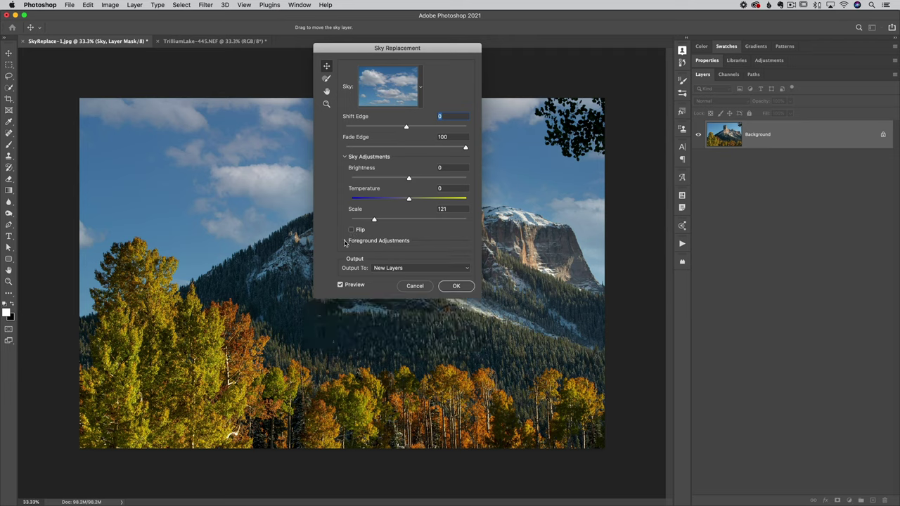
{"action": "left_click", "coordinate": [345, 158]}
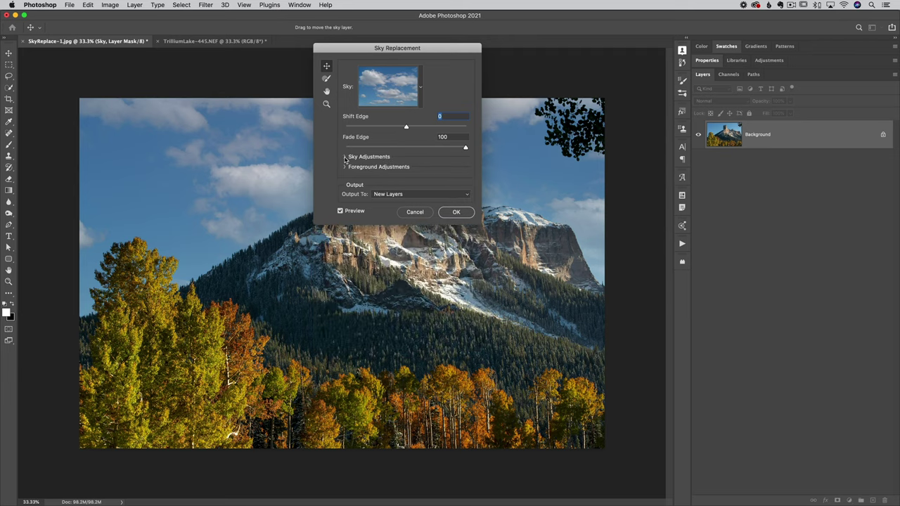
{"action": "left_click_drag", "start_coordinate": [373, 48], "coordinate": [371, 80]}
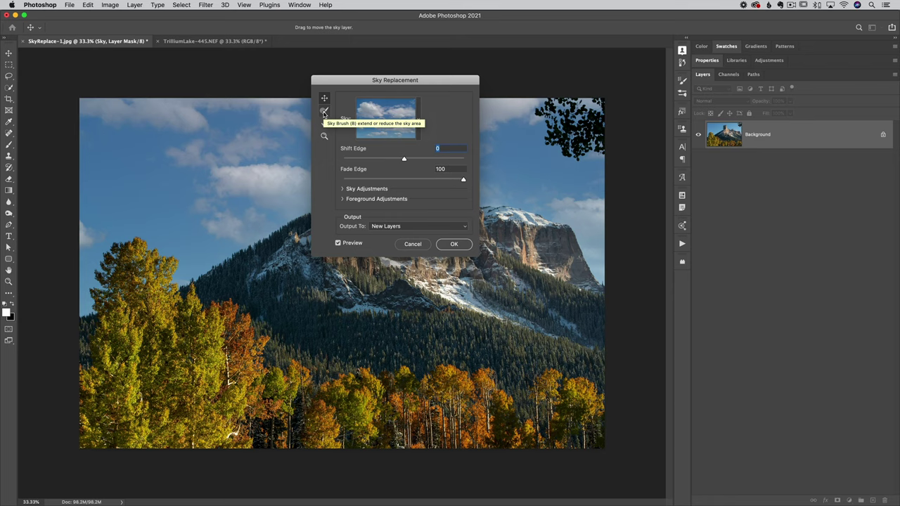
Select the Sky Brush and inspect the sky boundary along the rock tower and tree line at 200%.
{"action": "left_click", "coordinate": [324, 113]}
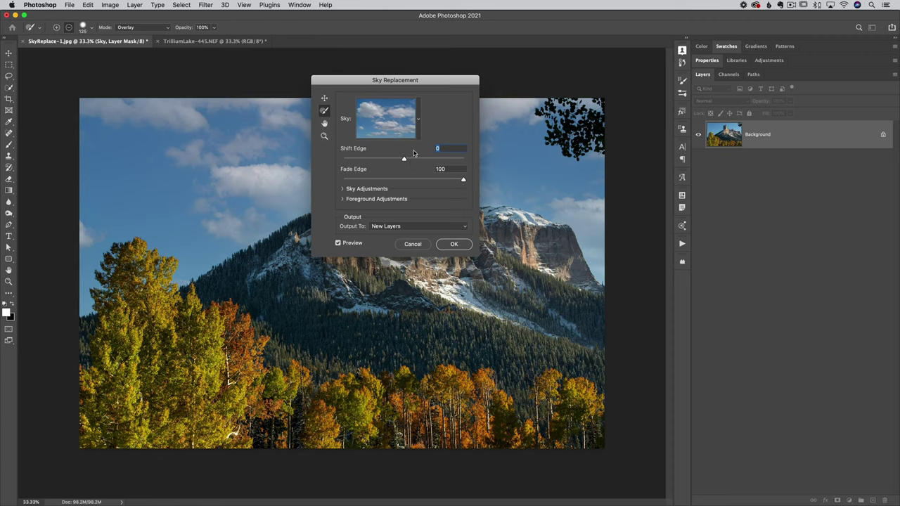
{"action": "left_click_drag", "start_coordinate": [418, 80], "coordinate": [609, 53]}
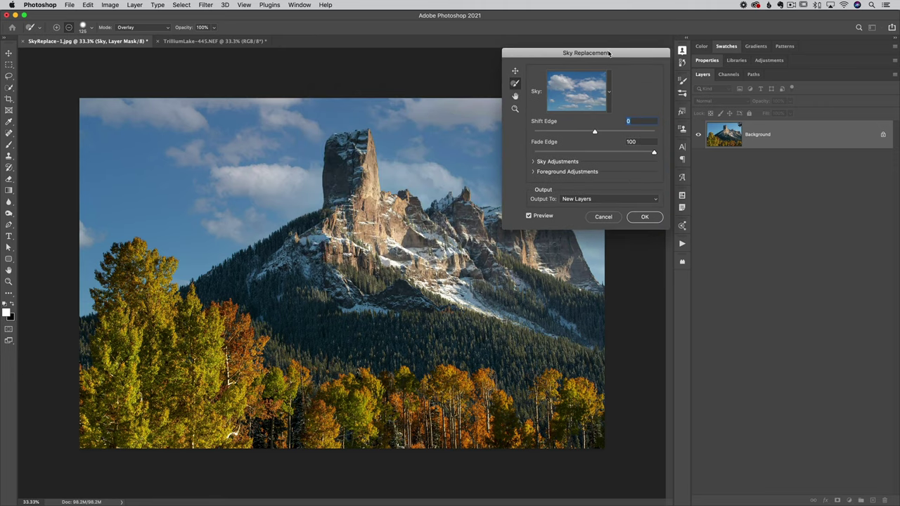
{"action": "key", "text": "super+equal"}
{"action": "key", "text": "super+equal"}
{"action": "key", "text": "super+equal"}
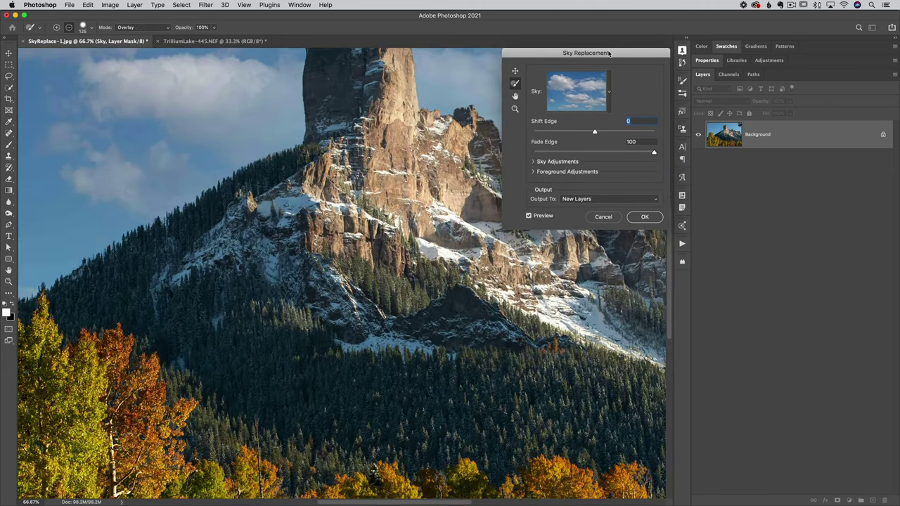
{"action": "key", "text": "super+equal"}
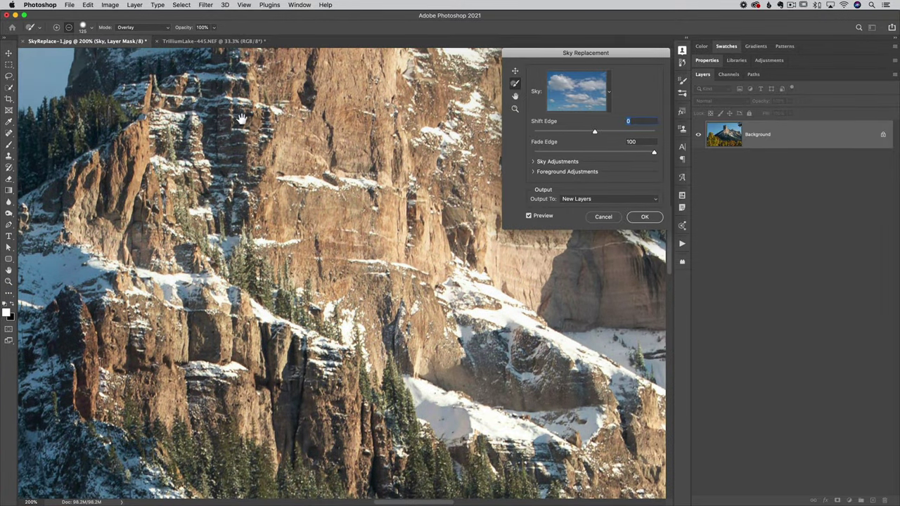
{"action": "scroll", "coordinate": [329, 265], "scroll_direction": "up", "scroll_amount": 10}
{"action": "scroll", "coordinate": [329, 265], "scroll_direction": "left", "scroll_amount": 10}
{"action": "scroll", "coordinate": [329, 265], "scroll_direction": "up", "scroll_amount": 4}
{"action": "scroll", "coordinate": [329, 265], "scroll_direction": "left", "scroll_amount": 6}
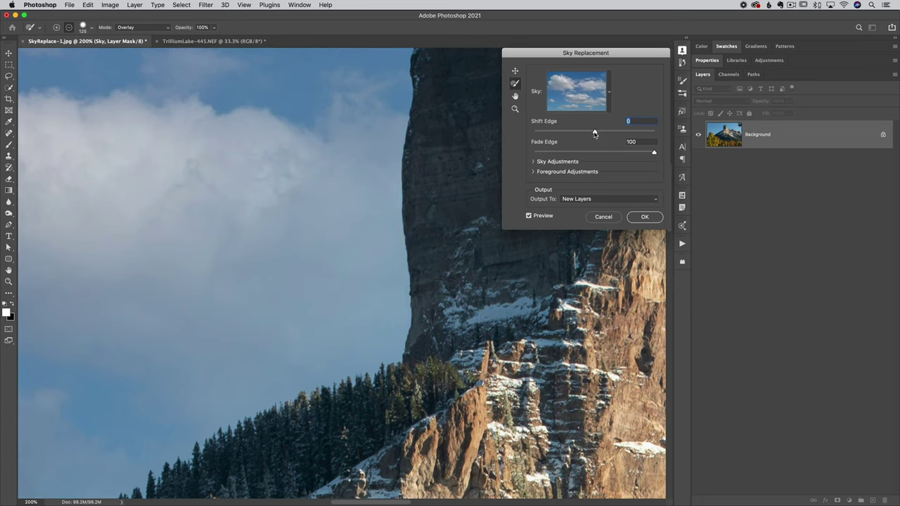
Try Shift Edge values of -46, 60, 0 and -39 on the sky boundary beside the rock tower.
{"action": "left_click_drag", "start_coordinate": [594, 132], "coordinate": [567, 133]}
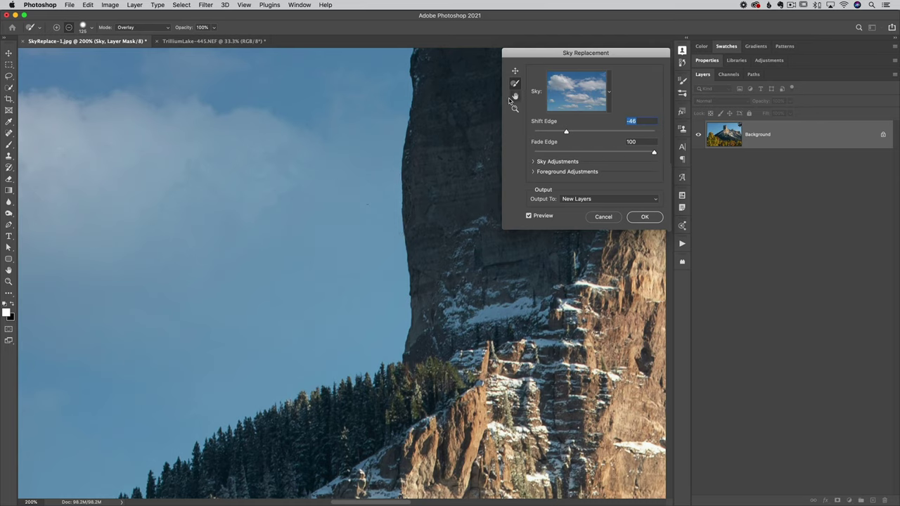
{"action": "left_click", "coordinate": [514, 71]}
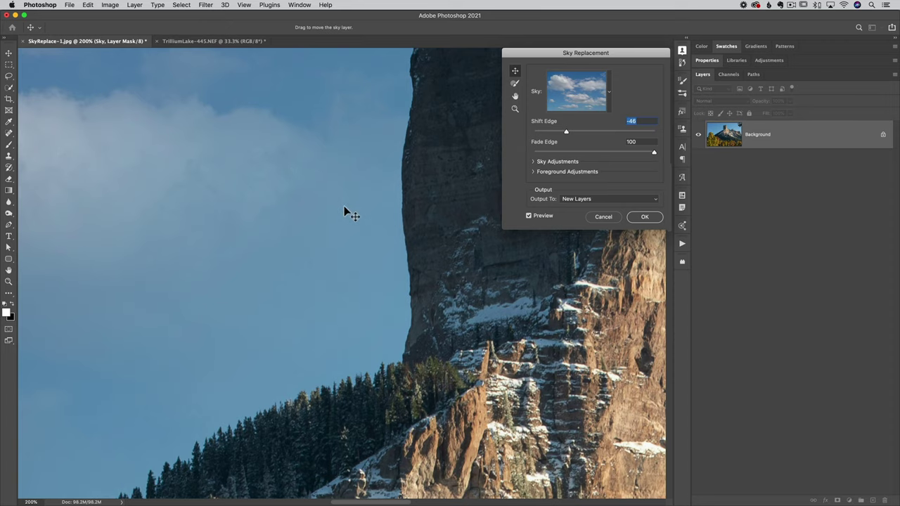
{"action": "left_click_drag", "start_coordinate": [565, 132], "coordinate": [630, 134]}
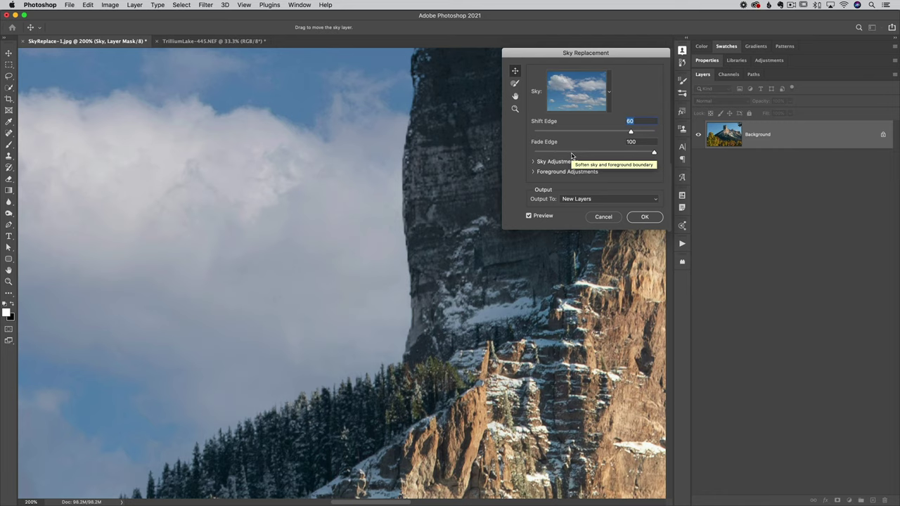
{"action": "left_click_drag", "start_coordinate": [631, 133], "coordinate": [594, 133]}
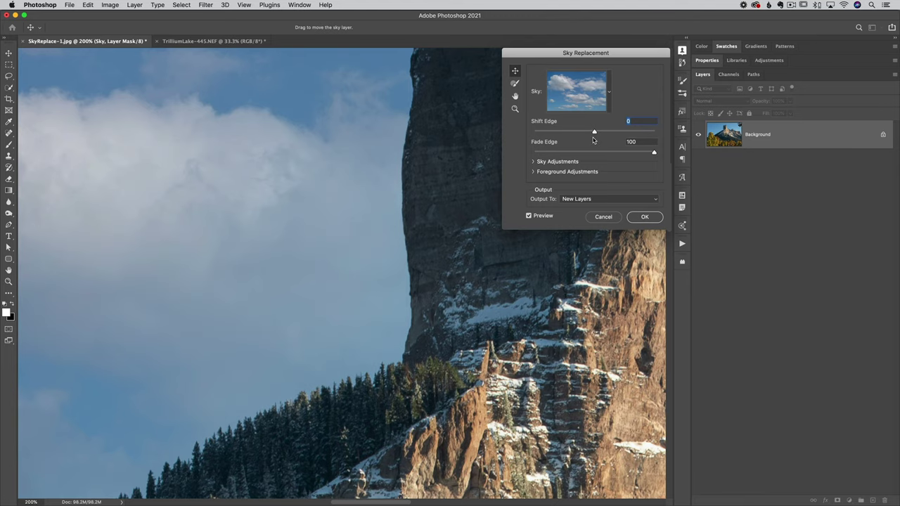
{"action": "left_click_drag", "start_coordinate": [594, 133], "coordinate": [569, 134]}
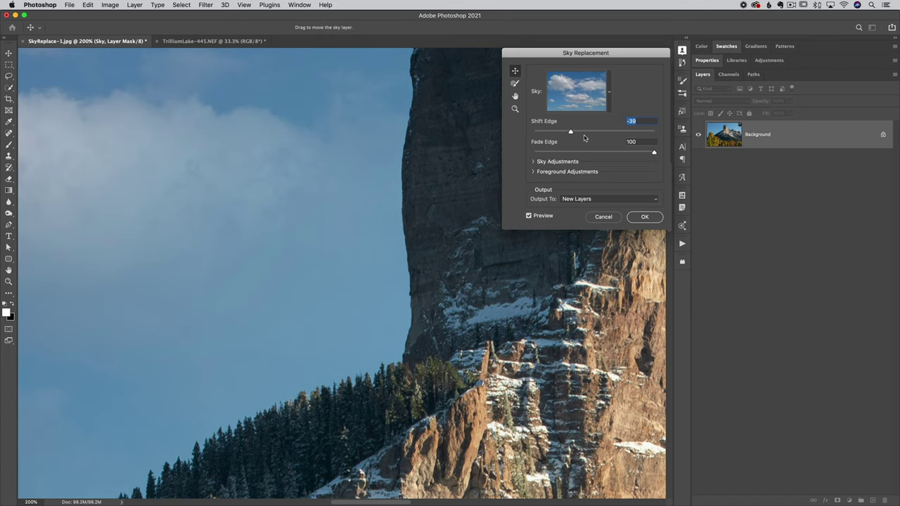
Set Shift Edge to 28, checking the boundary along the ridge to the right of the rock tower.
{"action": "left_click_drag", "start_coordinate": [589, 134], "coordinate": [611, 134]}
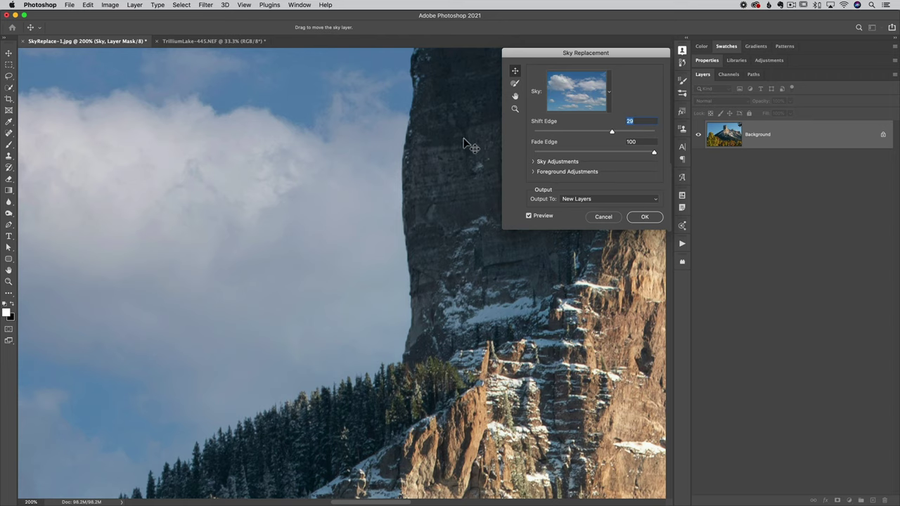
{"action": "left_click_drag", "start_coordinate": [535, 315], "coordinate": [173, 313]}
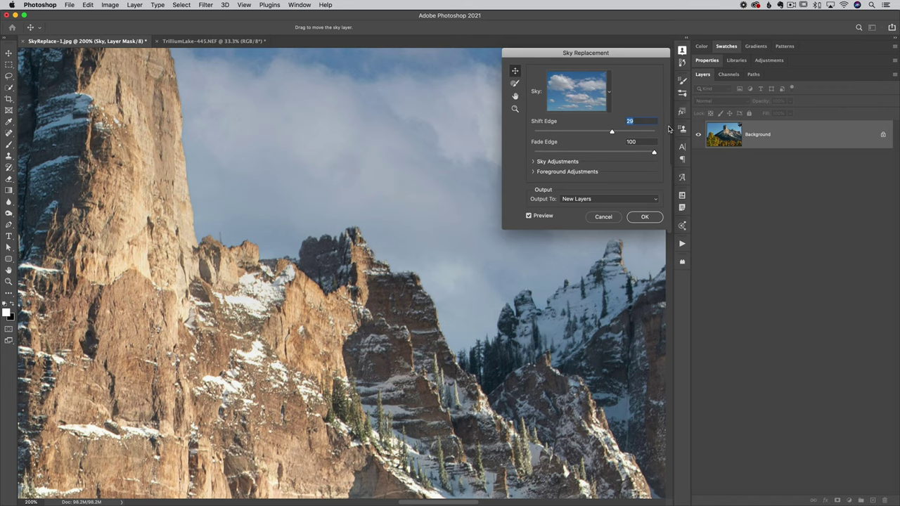
{"action": "left_click_drag", "start_coordinate": [618, 133], "coordinate": [611, 133]}
Compare Fade Edge at 0 and 100 along the ridge and settle on a value of 23.
{"action": "left_click_drag", "start_coordinate": [655, 152], "coordinate": [483, 156]}
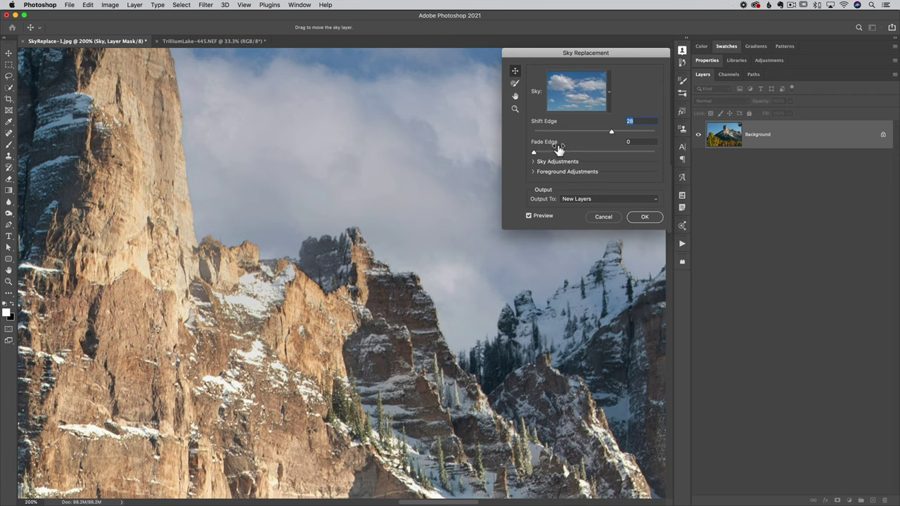
{"action": "left_click_drag", "start_coordinate": [534, 152], "coordinate": [675, 157]}
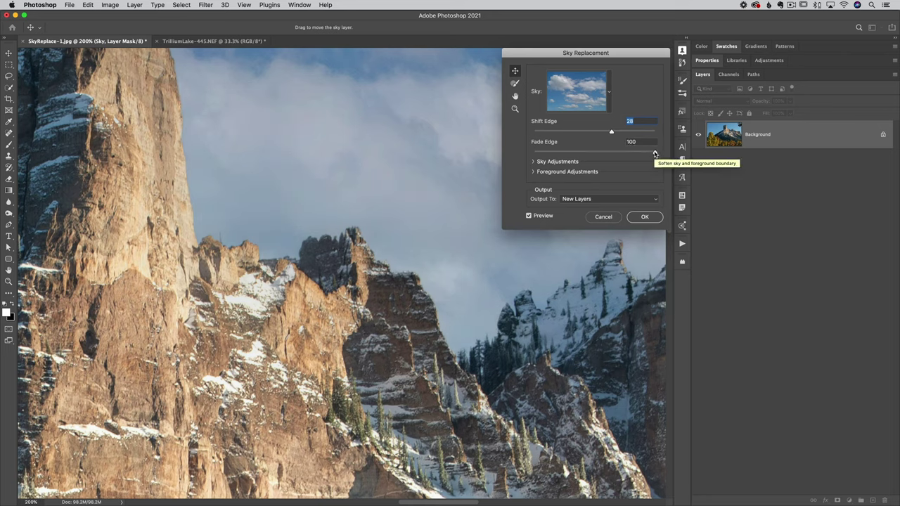
{"action": "left_click_drag", "start_coordinate": [654, 153], "coordinate": [488, 149]}
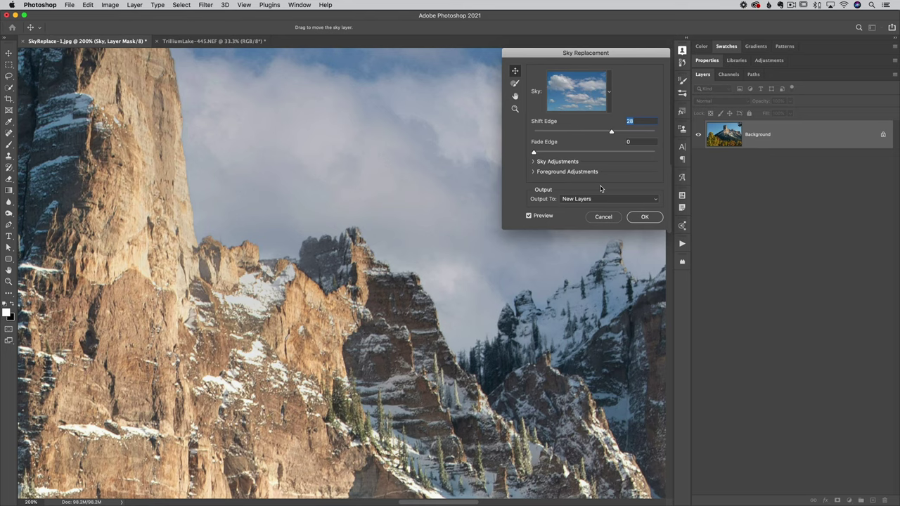
{"action": "left_click_drag", "start_coordinate": [535, 153], "coordinate": [654, 152]}
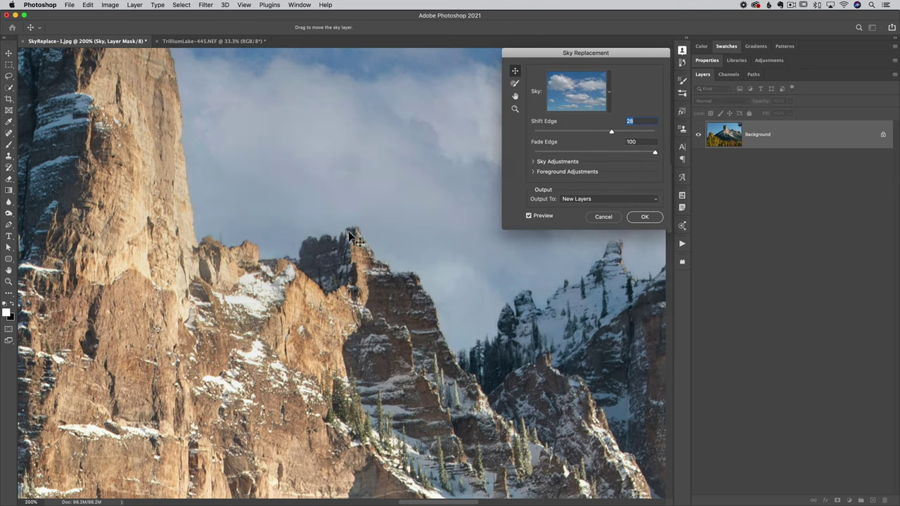
{"action": "left_click_drag", "start_coordinate": [653, 153], "coordinate": [561, 152]}
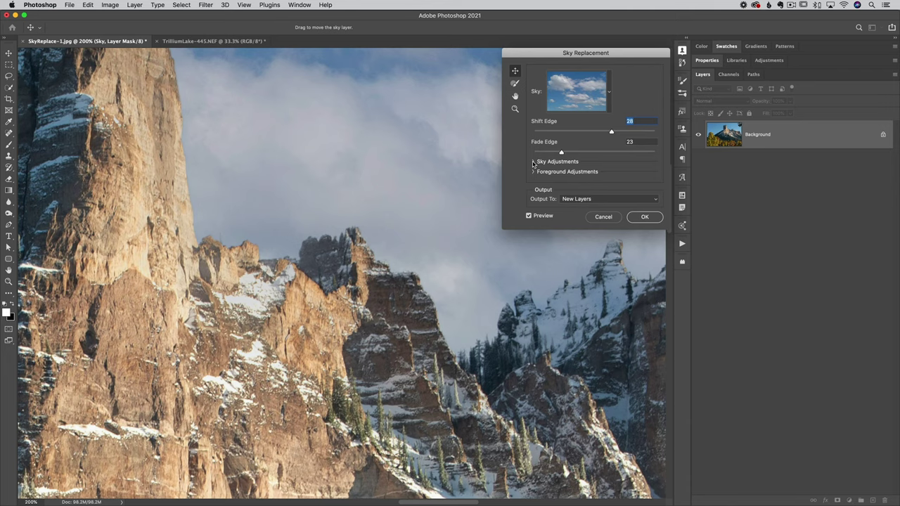
Set the sky's Brightness to 16 in the Sky Adjustments and compare the replaced sky with the original photo.
{"action": "left_click", "coordinate": [534, 163]}
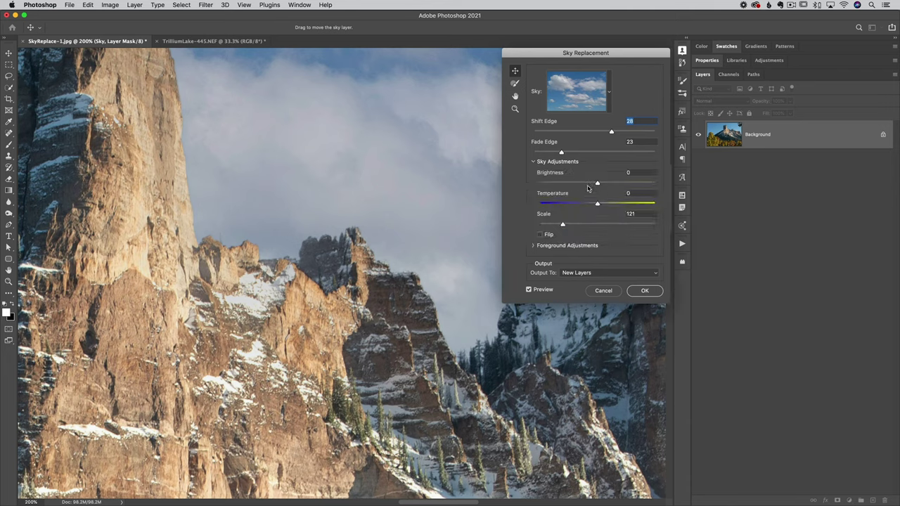
{"action": "key", "text": "super+minus"}
{"action": "key", "text": "super+minus"}
{"action": "key", "text": "super+minus"}
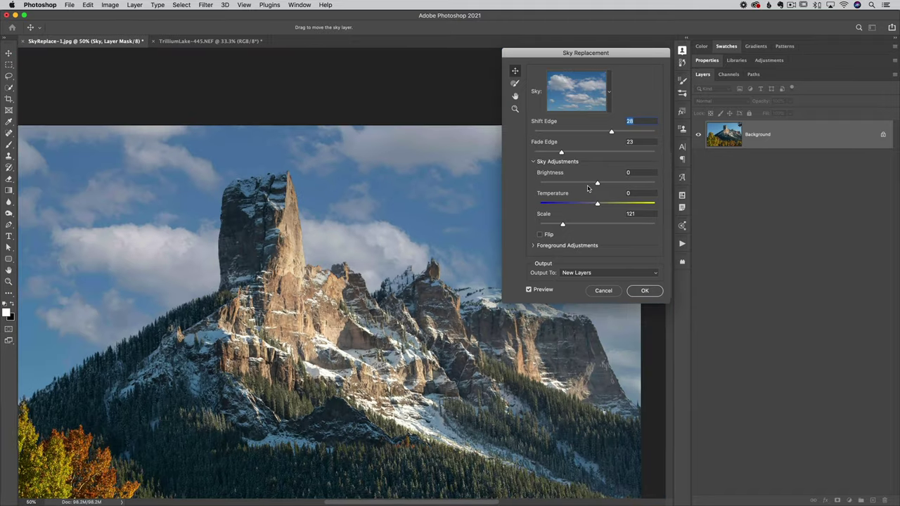
{"action": "key", "text": "super+minus"}
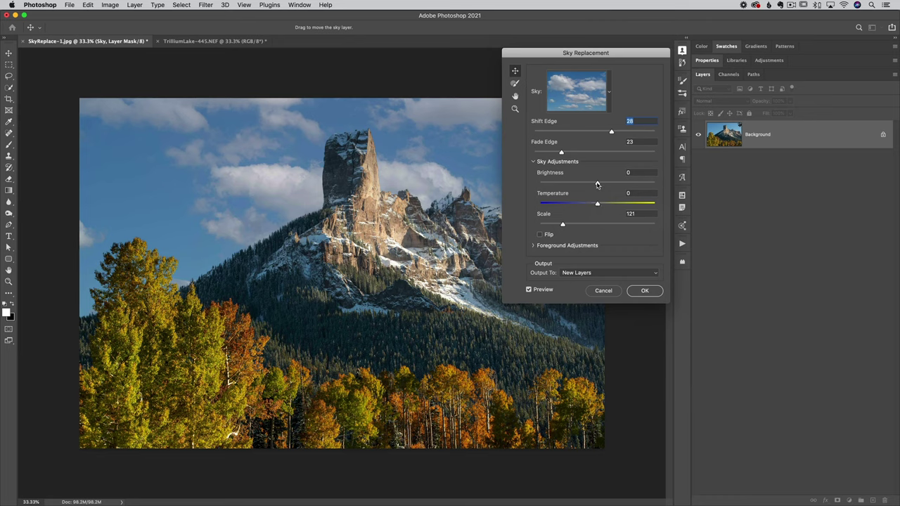
{"action": "mouse_move", "coordinate": [598, 184]}
{"action": "left_mouse_down"}
{"action": "mouse_move", "coordinate": [569, 185]}
{"action": "mouse_move", "coordinate": [637, 185]}
{"action": "mouse_move", "coordinate": [608, 185]}
{"action": "left_mouse_up"}
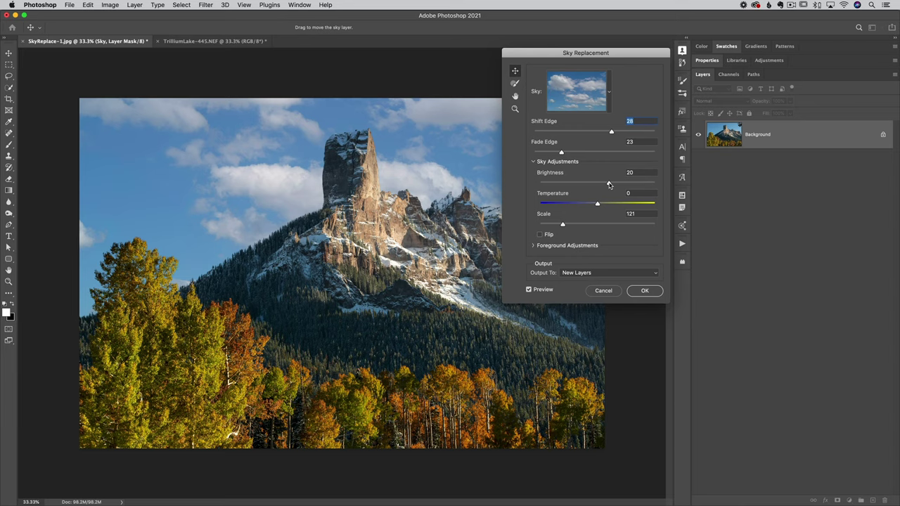
{"action": "mouse_move", "coordinate": [609, 184]}
{"action": "left_mouse_down"}
{"action": "mouse_move", "coordinate": [622, 185]}
{"action": "mouse_move", "coordinate": [571, 184]}
{"action": "mouse_move", "coordinate": [619, 184]}
{"action": "mouse_move", "coordinate": [596, 184]}
{"action": "mouse_move", "coordinate": [607, 185]}
{"action": "left_mouse_up"}
{"action": "left_click", "coordinate": [529, 289]}
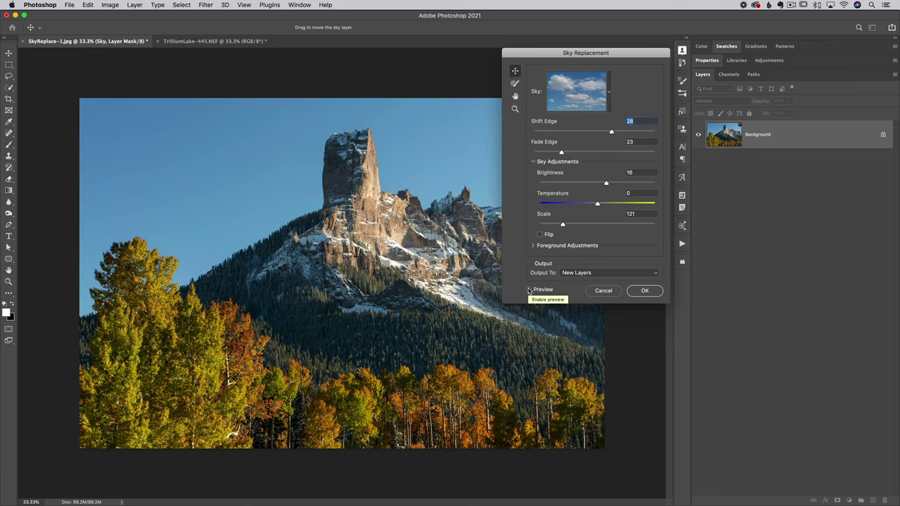
{"action": "left_click", "coordinate": [529, 290]}
{"action": "left_click", "coordinate": [529, 289]}
{"action": "left_click", "coordinate": [529, 290]}
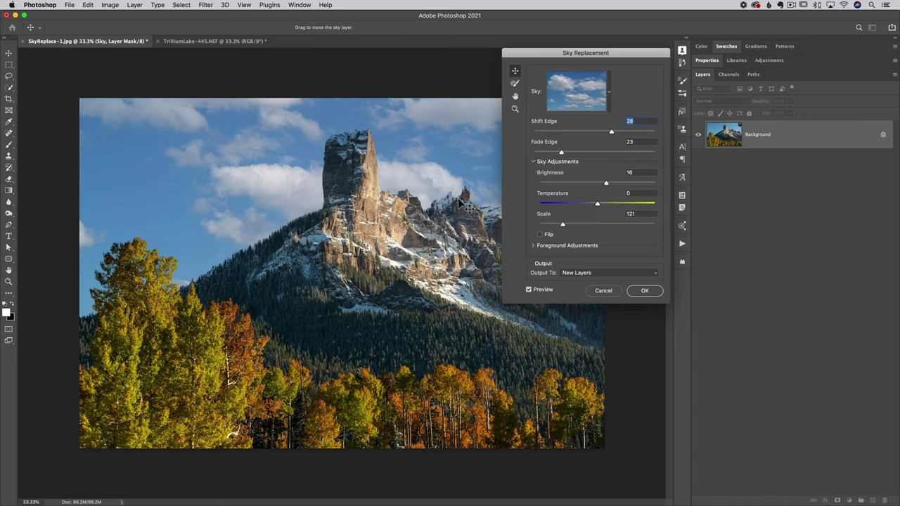
Try warmer and cooler Temperature values for the sky and settle on 12.
{"action": "left_click_drag", "start_coordinate": [597, 205], "coordinate": [607, 205]}
{"action": "left_click_drag", "start_coordinate": [608, 205], "coordinate": [567, 205]}
{"action": "left_click_drag", "start_coordinate": [567, 205], "coordinate": [603, 205]}
Try a recent pink sunset sky and two sunset skies from the Spectacular group, and return to the cloudy blue sky.
{"action": "left_click", "coordinate": [609, 92]}
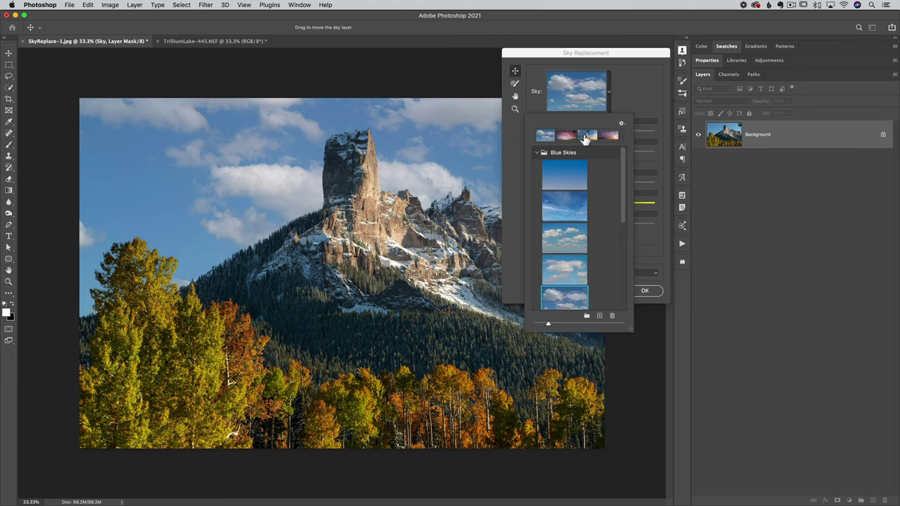
{"action": "left_click", "coordinate": [567, 137]}
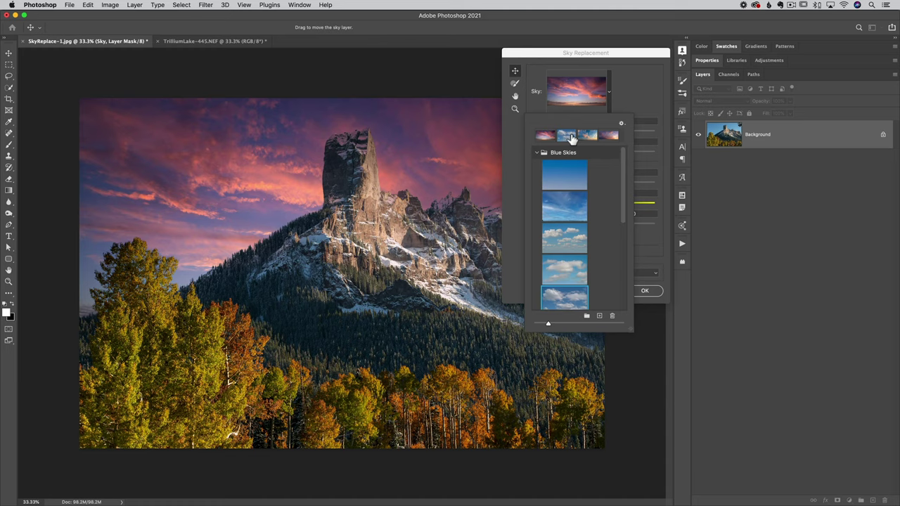
{"action": "left_click", "coordinate": [538, 152]}
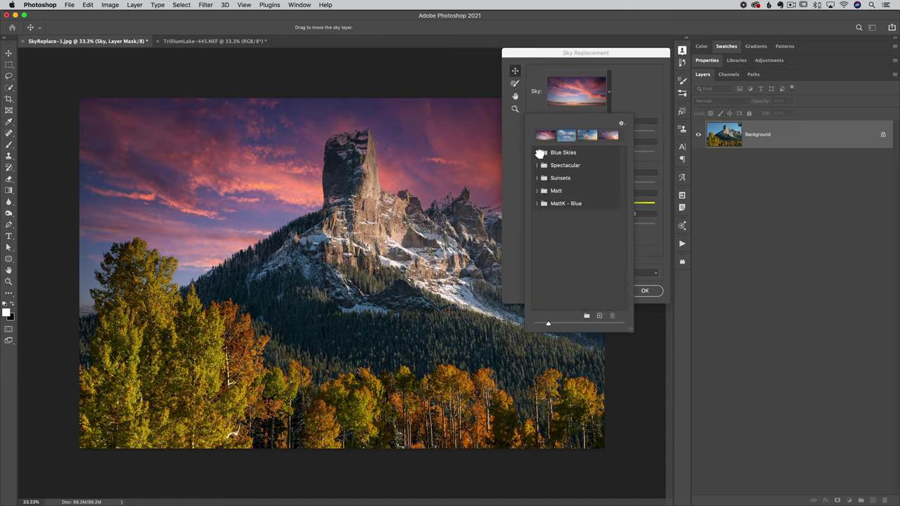
{"action": "left_click", "coordinate": [539, 165]}
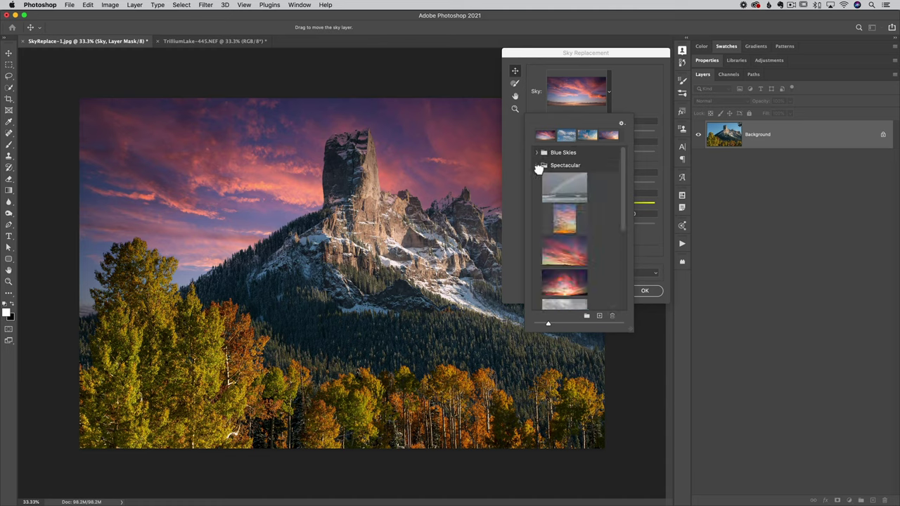
{"action": "left_click", "coordinate": [566, 254]}
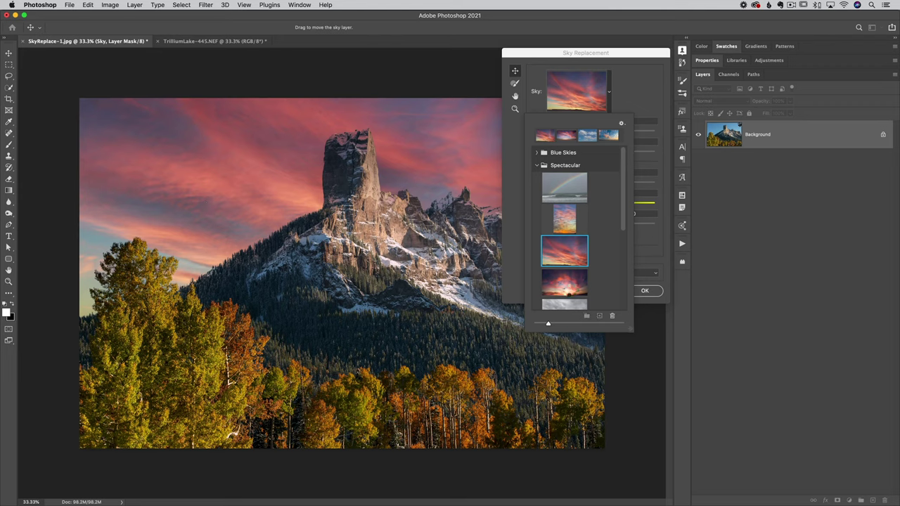
{"action": "left_click", "coordinate": [565, 282]}
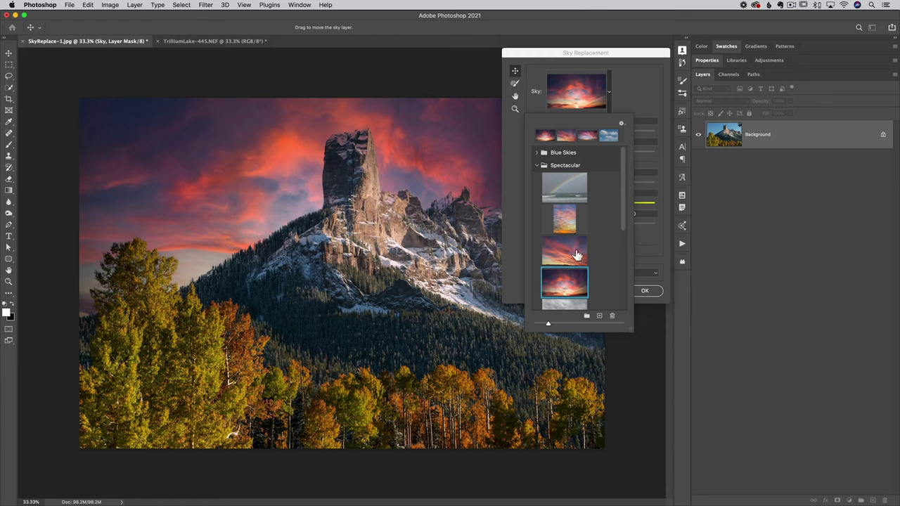
{"action": "scroll", "coordinate": [576, 254], "scroll_direction": "down", "scroll_amount": 3}
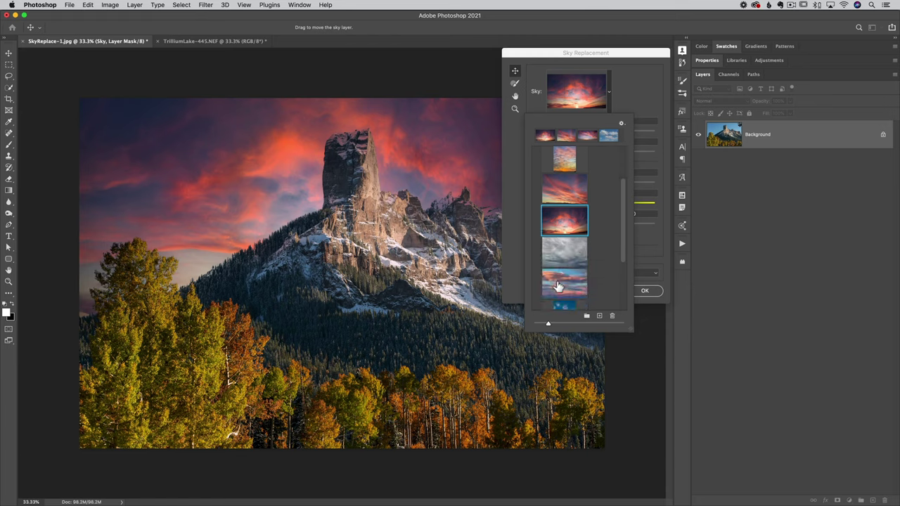
{"action": "scroll", "coordinate": [557, 286], "scroll_direction": "down", "scroll_amount": 3}
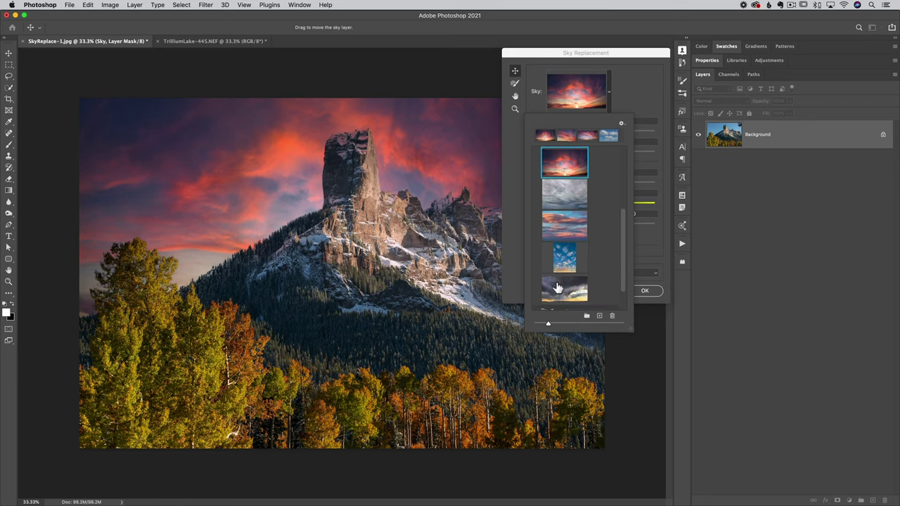
{"action": "scroll", "coordinate": [556, 286], "scroll_direction": "up", "scroll_amount": 6}
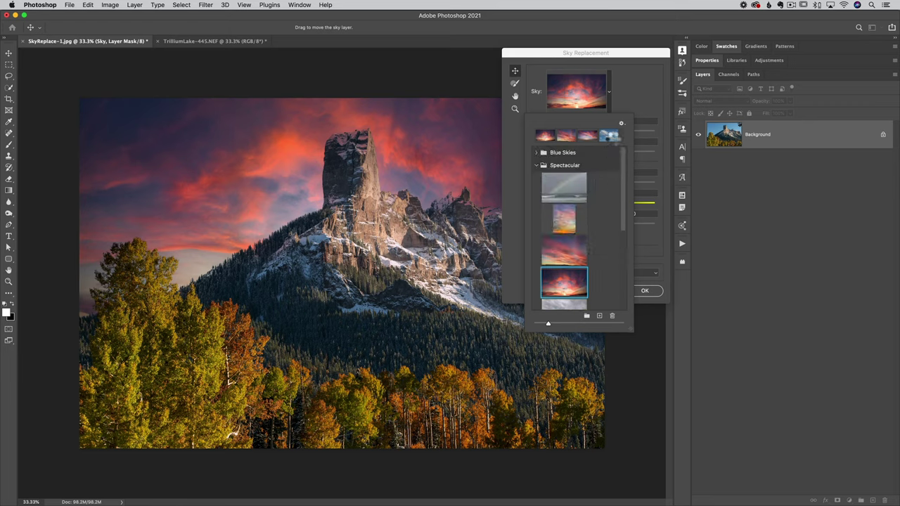
{"action": "left_click", "coordinate": [609, 135]}
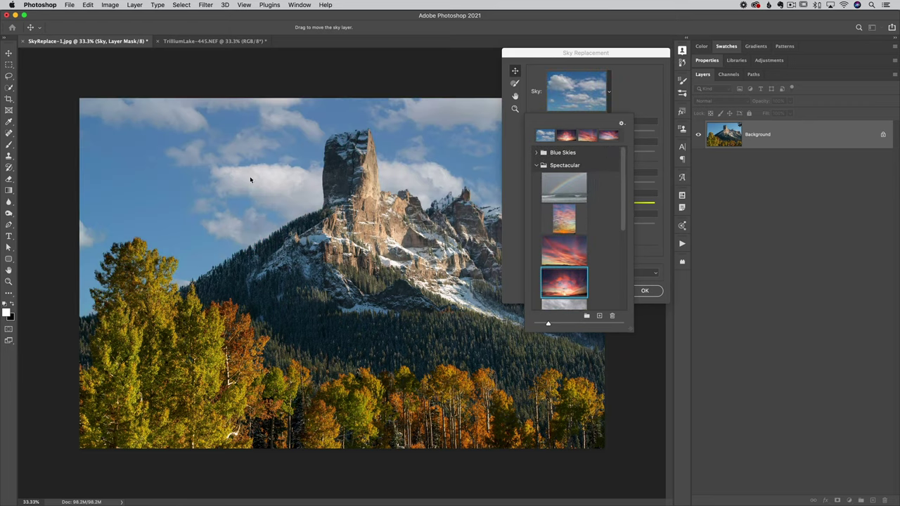
{"action": "left_click", "coordinate": [644, 97]}
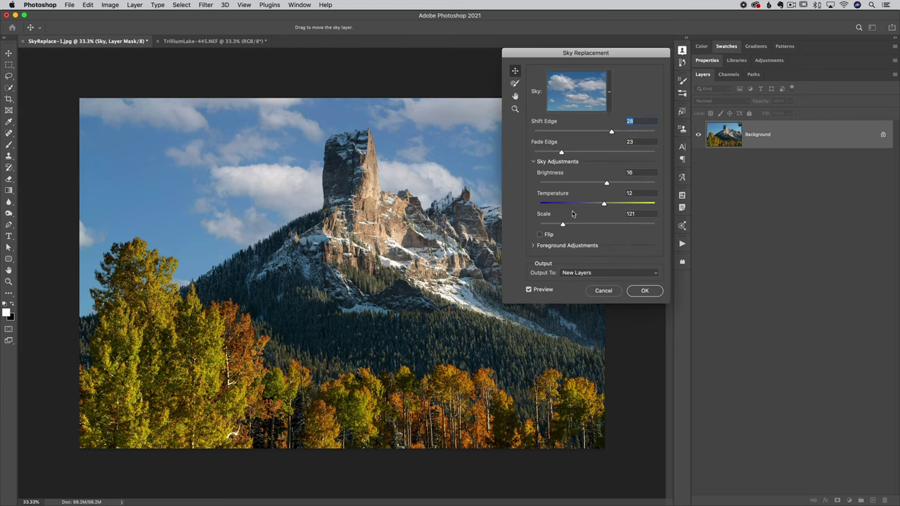
Try flipping the sky and restore it, and compare the Screen and Multiply lighting modes on the foreground, keeping Multiply.
{"action": "left_click", "coordinate": [539, 236]}
{"action": "left_click", "coordinate": [540, 235]}
{"action": "left_click", "coordinate": [534, 245]}
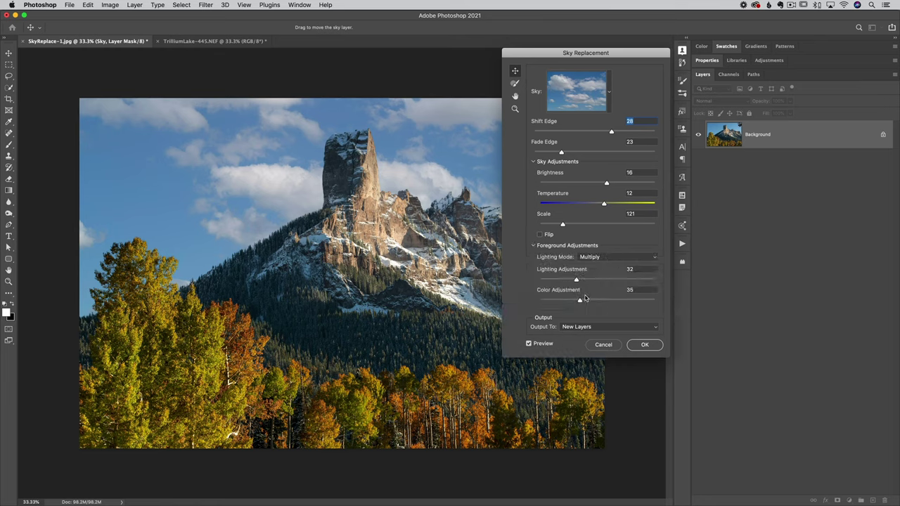
{"action": "left_click", "coordinate": [597, 257]}
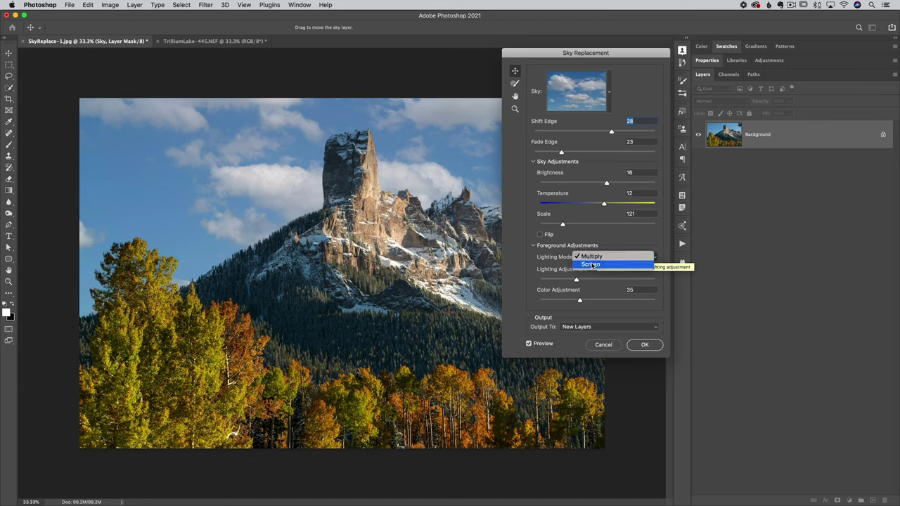
{"action": "left_click", "coordinate": [590, 264]}
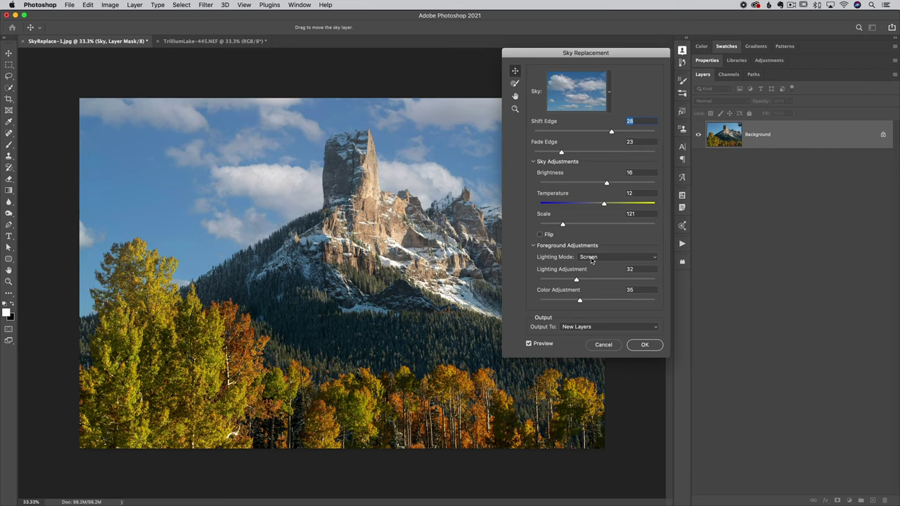
{"action": "left_click", "coordinate": [590, 257]}
{"action": "left_click", "coordinate": [592, 247]}
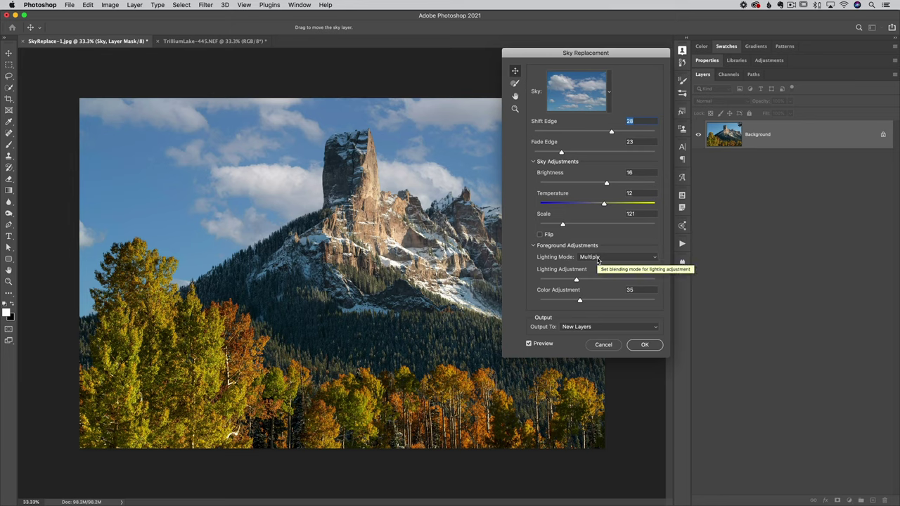
{"action": "left_click", "coordinate": [598, 258]}
{"action": "left_click", "coordinate": [594, 266]}
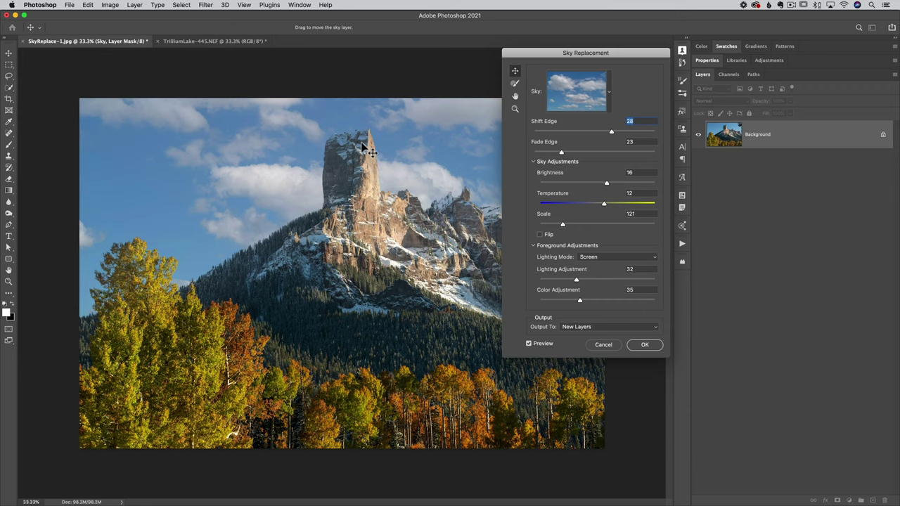
{"action": "left_click", "coordinate": [597, 257]}
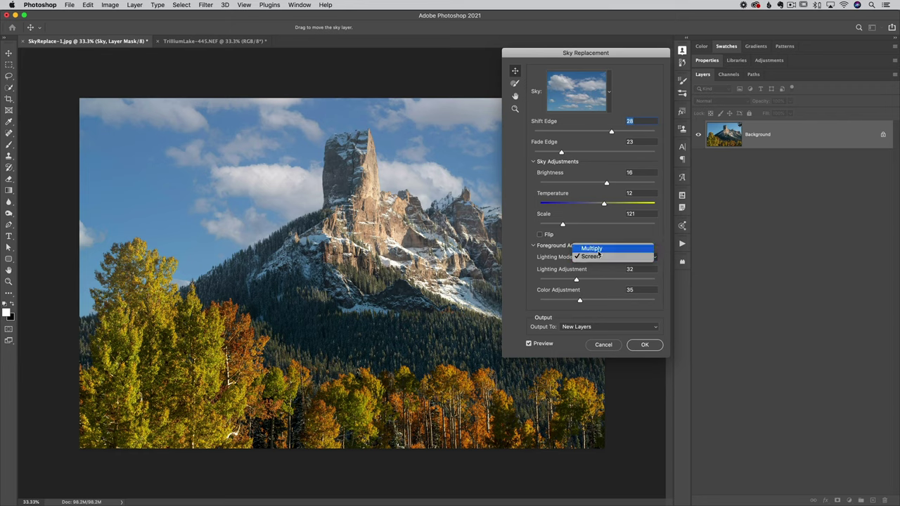
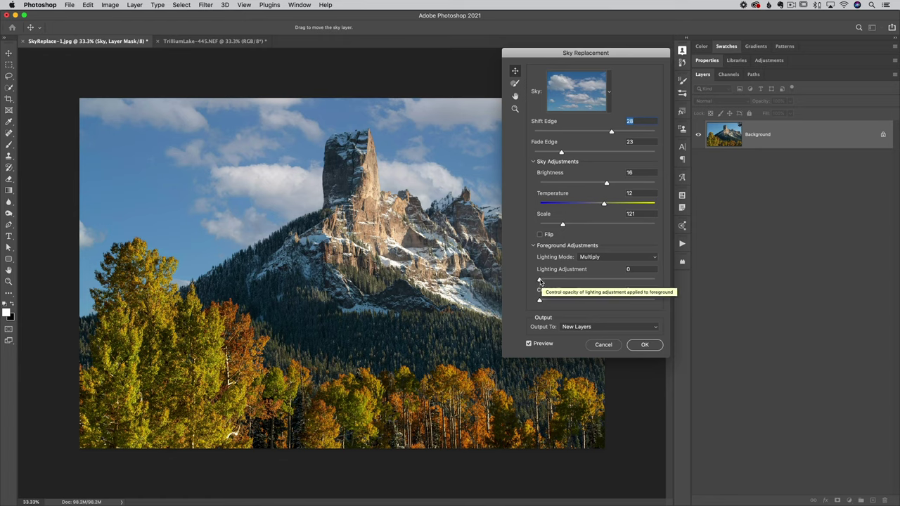
Try Lighting Adjustment at its maximum, 76 and 81 on the foreground, returning it to 0 after each trial.
{"action": "left_click_drag", "start_coordinate": [540, 280], "coordinate": [711, 273]}
{"action": "left_click_drag", "start_coordinate": [655, 281], "coordinate": [494, 285]}
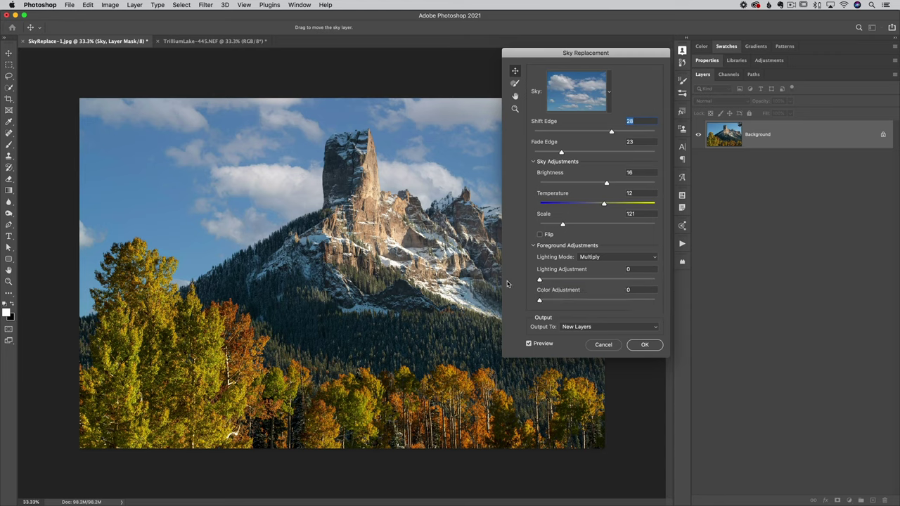
{"action": "left_click_drag", "start_coordinate": [539, 281], "coordinate": [628, 282]}
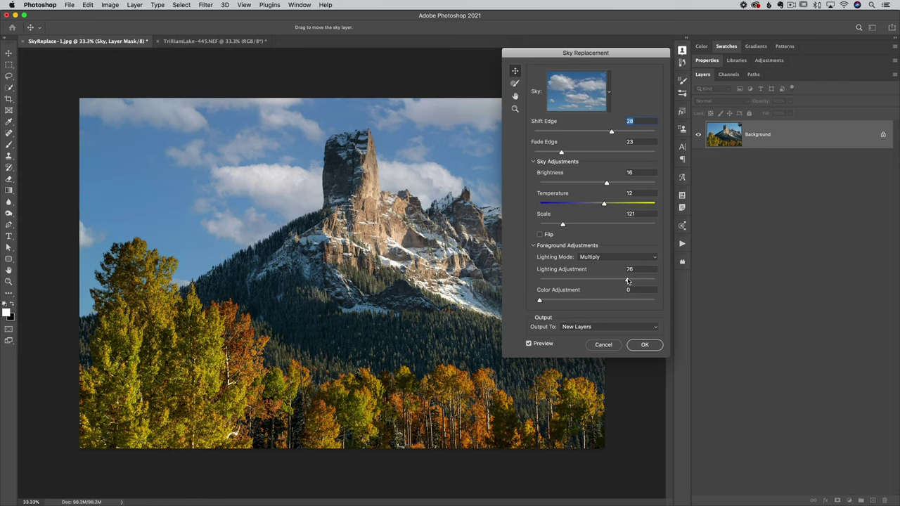
{"action": "left_click_drag", "start_coordinate": [628, 281], "coordinate": [504, 276]}
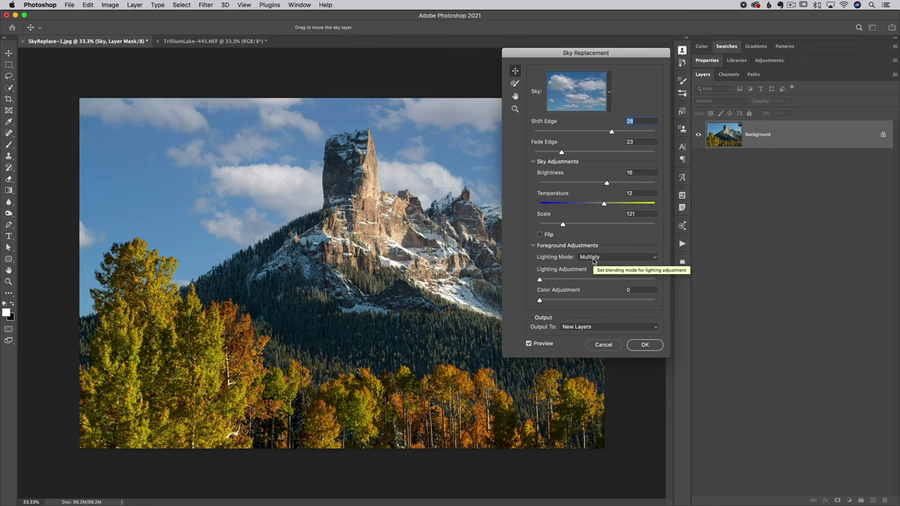
{"action": "left_click_drag", "start_coordinate": [540, 280], "coordinate": [633, 280]}
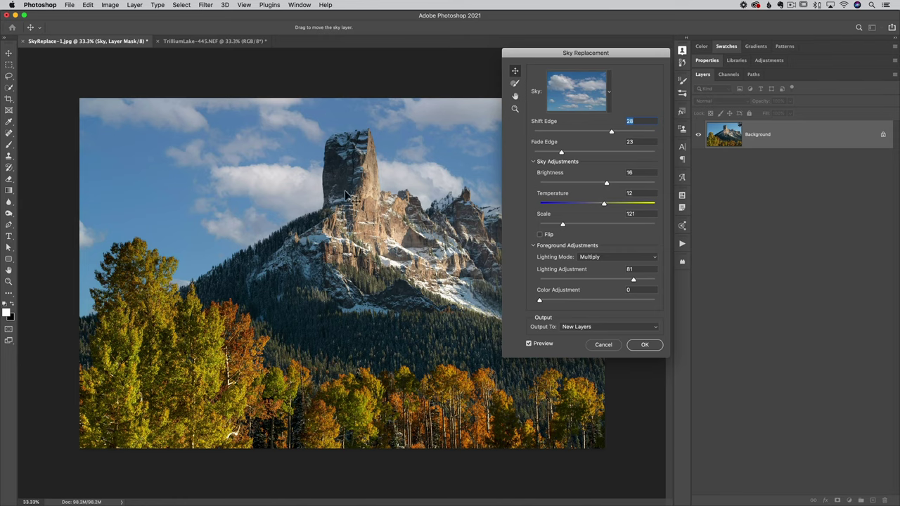
{"action": "left_click_drag", "start_coordinate": [632, 281], "coordinate": [504, 281]}
Inspect the rock tower and slopes at 66.7% and set the foreground's Lighting Adjustment to 14.
{"action": "key", "text": "super+plus"}
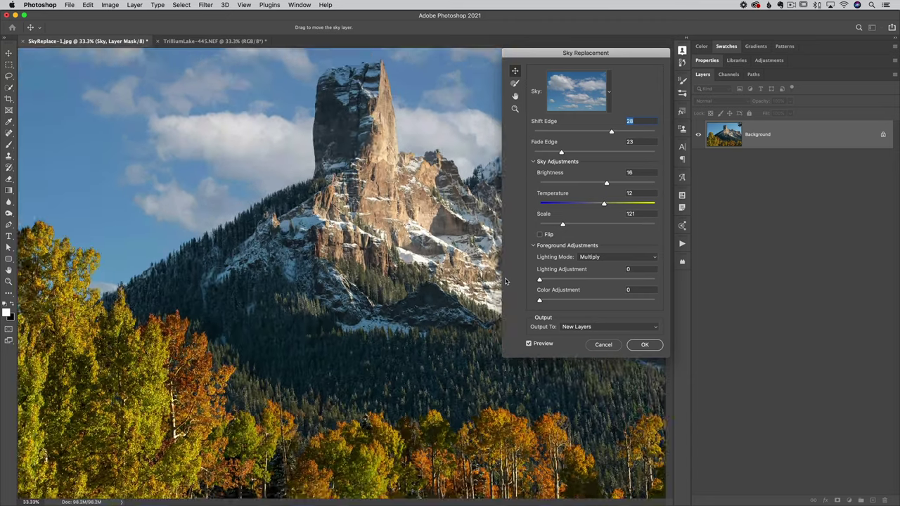
{"action": "key", "text": "super+plus"}
{"action": "left_click_drag", "start_coordinate": [499, 224], "coordinate": [422, 360]}
{"action": "scroll", "coordinate": [422, 361], "scroll_direction": "down", "scroll_amount": 10}
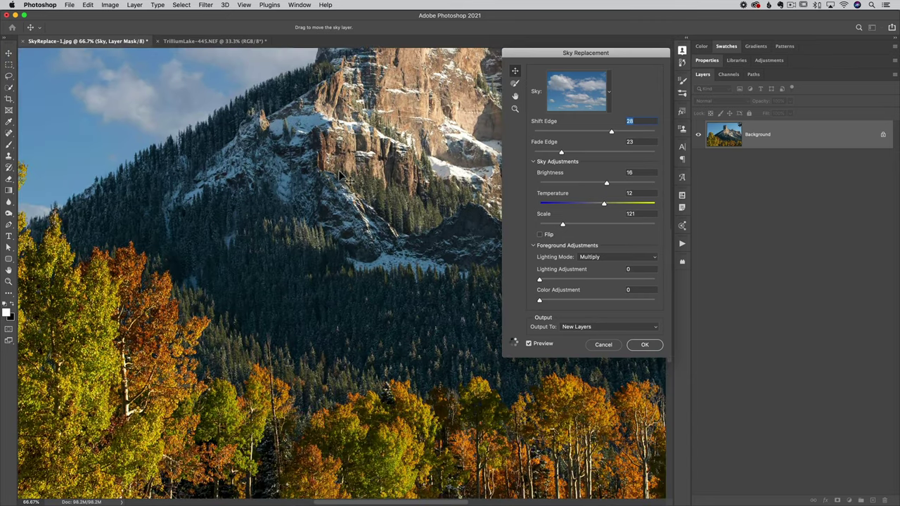
{"action": "scroll", "coordinate": [351, 281], "scroll_direction": "up", "scroll_amount": 10}
{"action": "scroll", "coordinate": [278, 199], "scroll_direction": "down", "scroll_amount": 3}
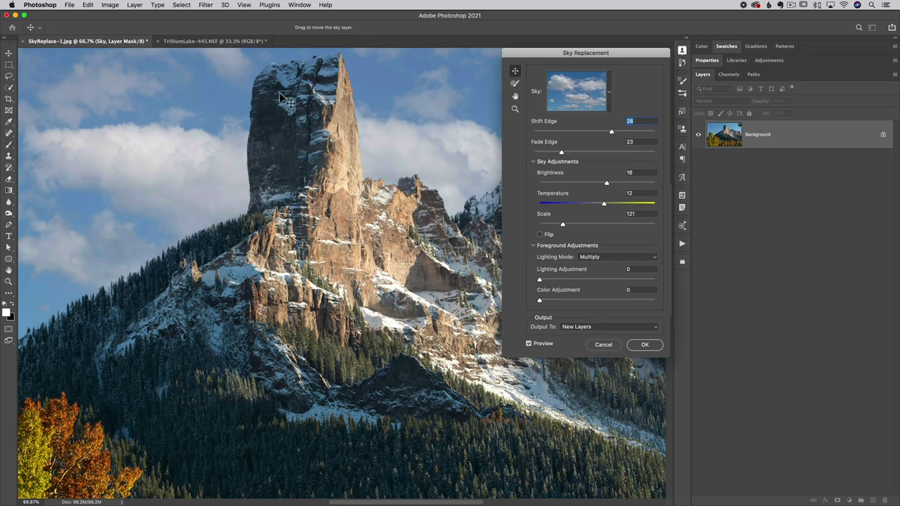
{"action": "left_click_drag", "start_coordinate": [557, 281], "coordinate": [511, 281]}
{"action": "left_click_drag", "start_coordinate": [581, 280], "coordinate": [555, 281]}
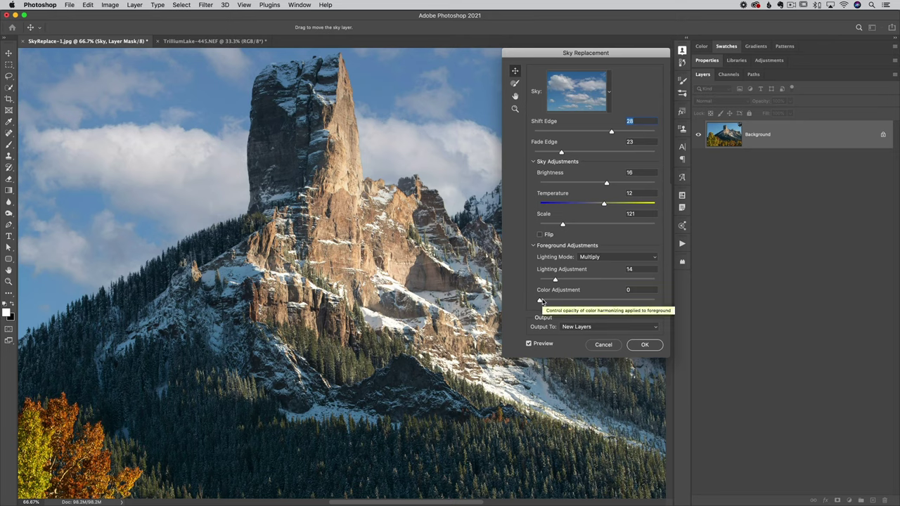
Try a Color Adjustment of 100 and reset it to 0, and set the foreground's Lighting Adjustment to 67.
{"action": "left_click_drag", "start_coordinate": [541, 301], "coordinate": [715, 309]}
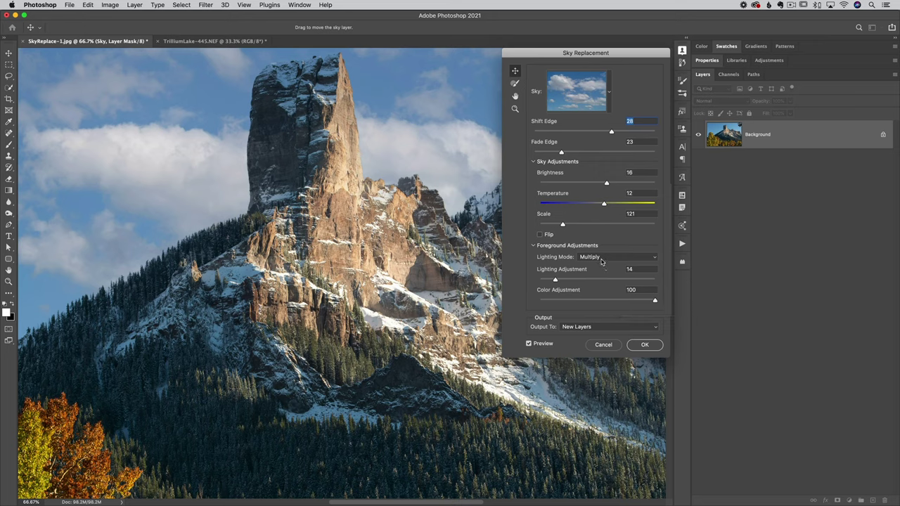
{"action": "left_click_drag", "start_coordinate": [554, 302], "coordinate": [521, 304]}
{"action": "left_click_drag", "start_coordinate": [555, 280], "coordinate": [617, 280]}
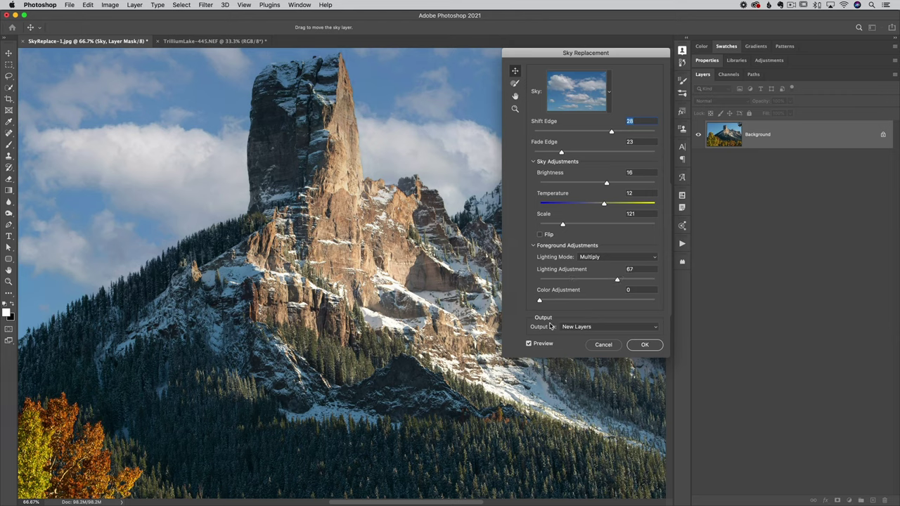
Keep New Layers as the output and apply the sky replacement to the mountain photo.
{"action": "left_click", "coordinate": [578, 327]}
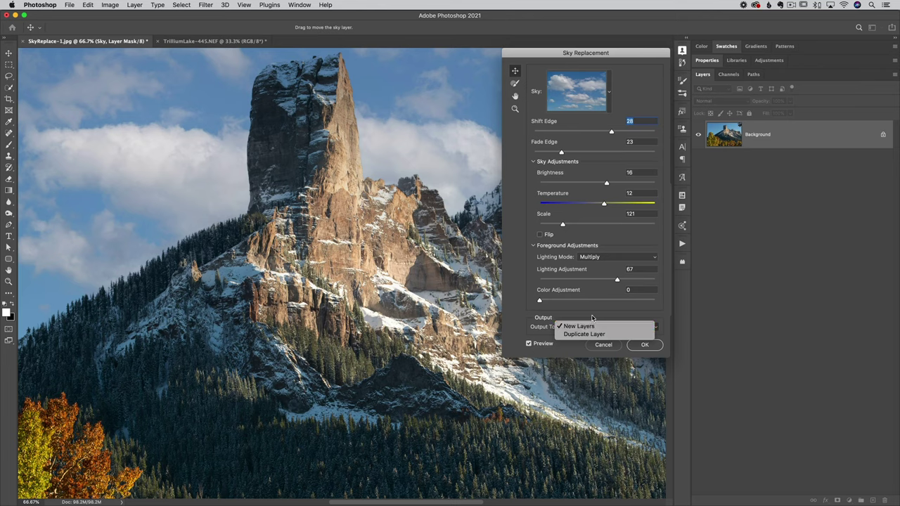
{"action": "left_click", "coordinate": [591, 318]}
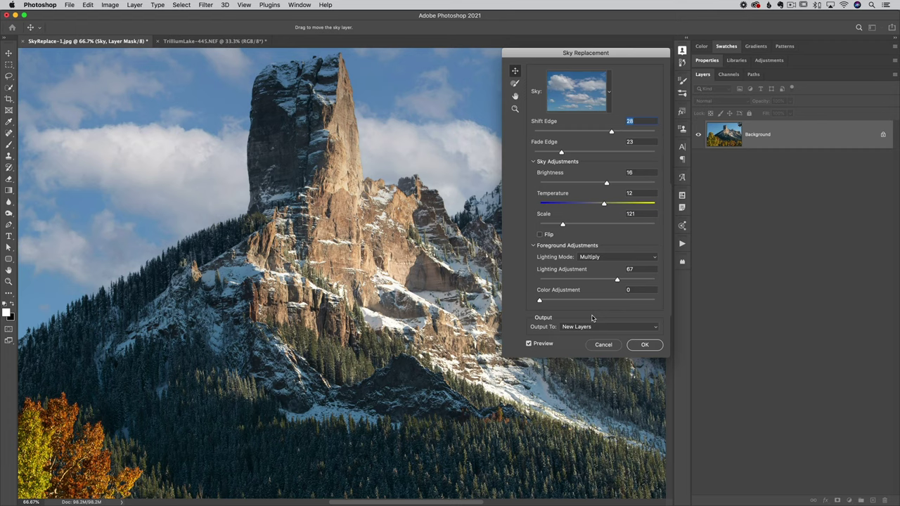
{"action": "left_click", "coordinate": [640, 345]}
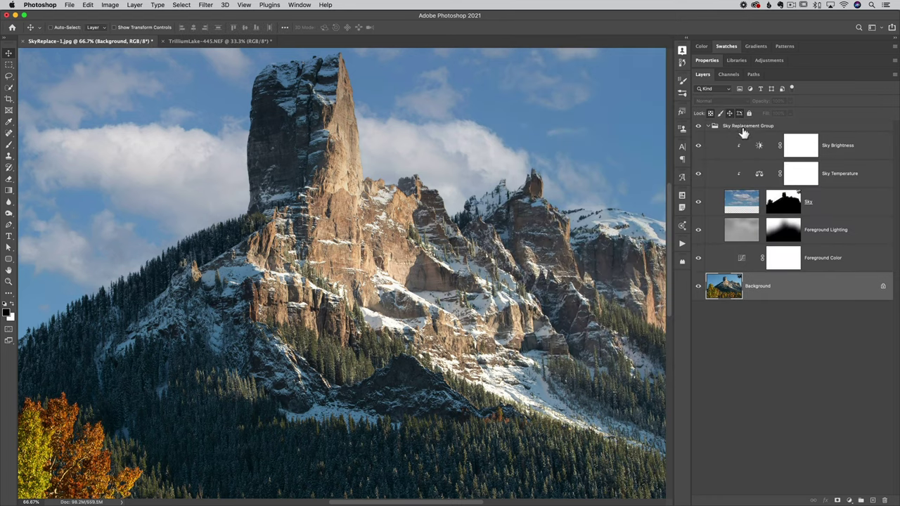
Examine the Sky Replacement Group's layers: Sky Brightness, Sky Temperature, Sky with its mask, Foreground Lighting and Foreground Color.
{"action": "left_click", "coordinate": [743, 128]}
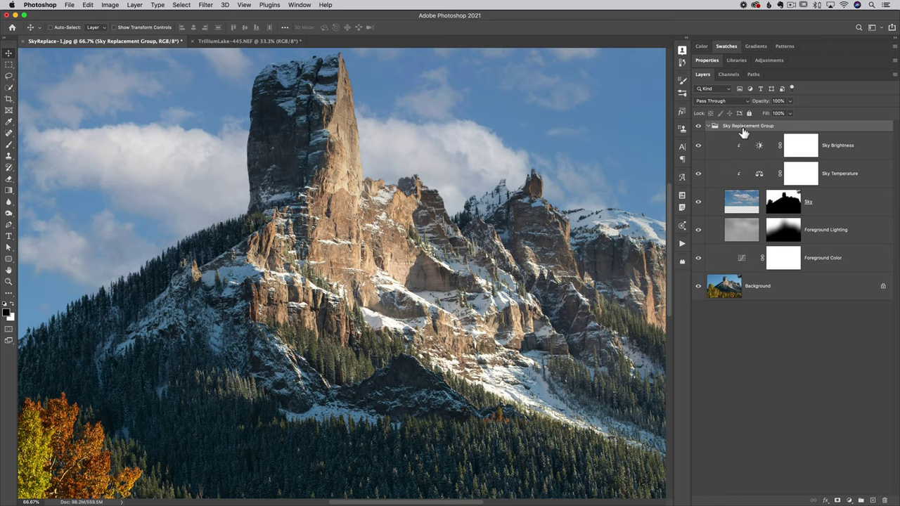
{"action": "left_click", "coordinate": [756, 145]}
{"action": "left_click", "coordinate": [753, 175]}
{"action": "left_click", "coordinate": [744, 203]}
{"action": "left_click", "coordinate": [744, 232]}
{"action": "left_click", "coordinate": [744, 268]}
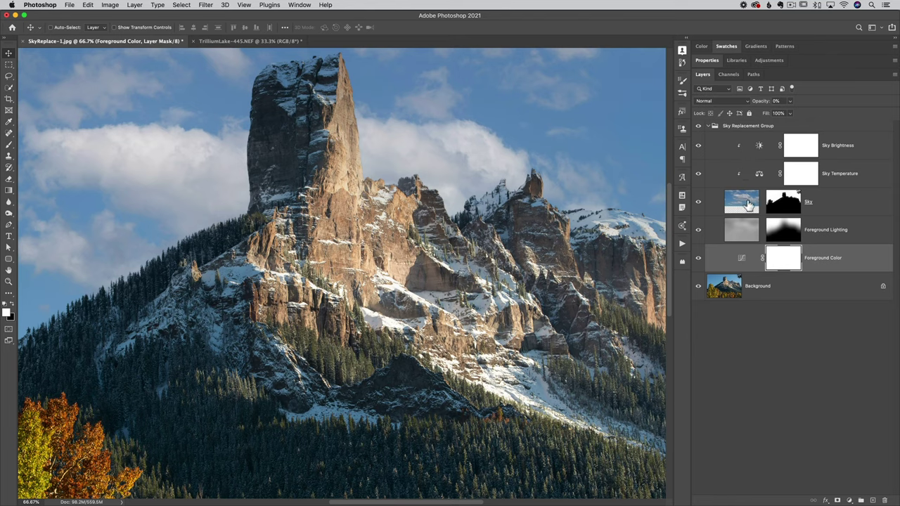
{"action": "left_click", "coordinate": [747, 203]}
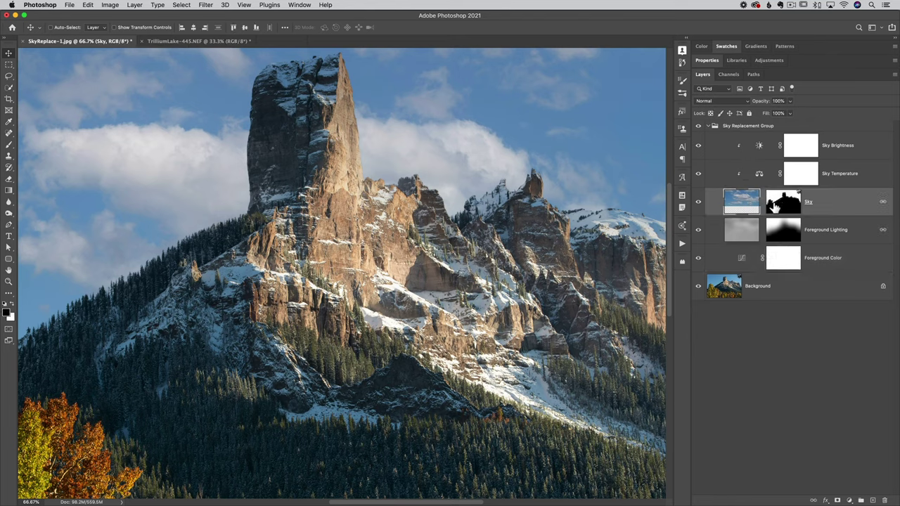
{"action": "double_click", "coordinate": [746, 259]}
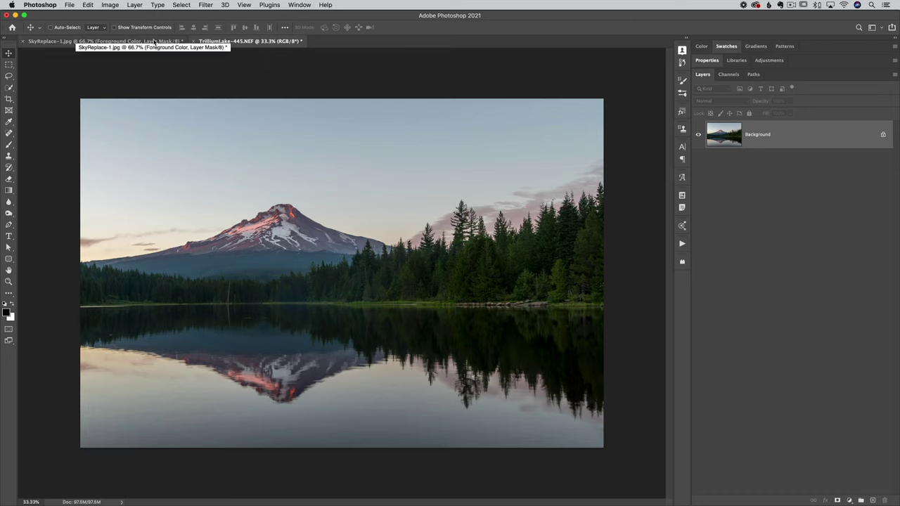
Start Sky Replacement on TrilliumLake-445.NEF, choose the pink sunset sky from the custom sky presets, and move the dialog clear of the photo.
{"action": "left_click", "coordinate": [88, 4]}
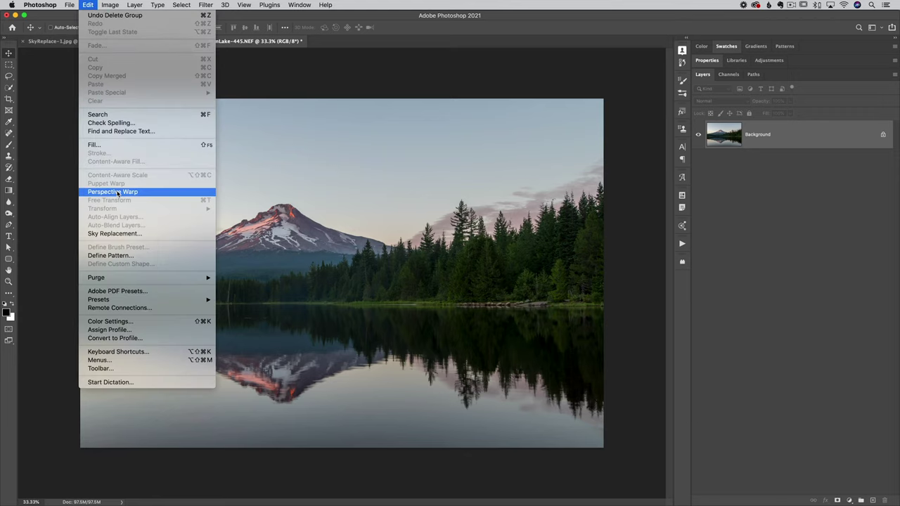
{"action": "left_click", "coordinate": [118, 233]}
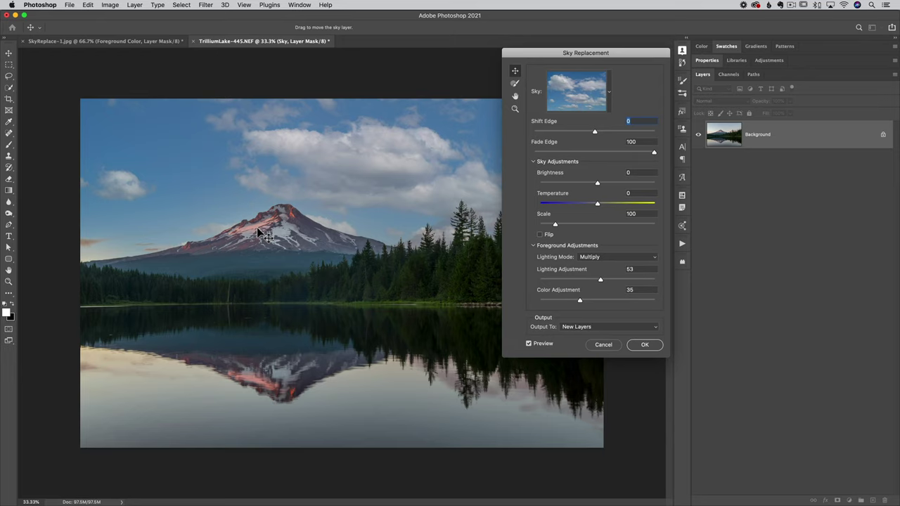
{"action": "left_click", "coordinate": [607, 99]}
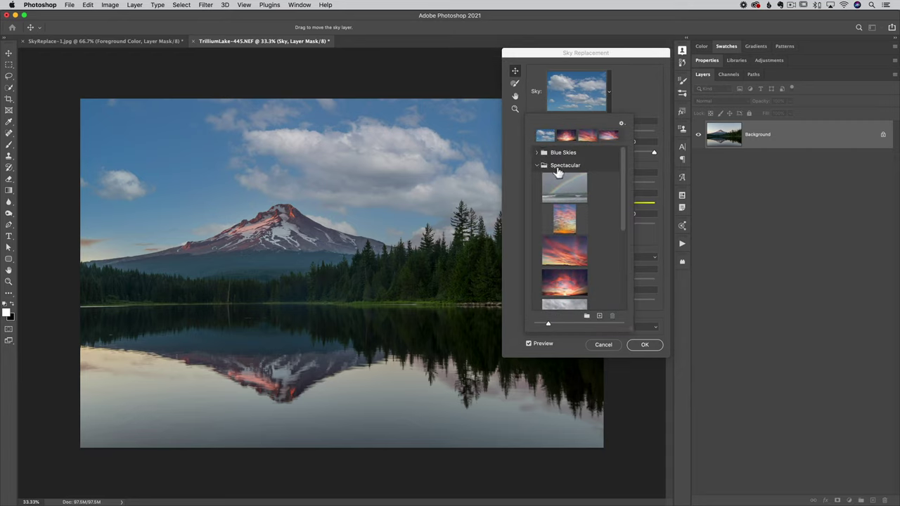
{"action": "left_click", "coordinate": [556, 169]}
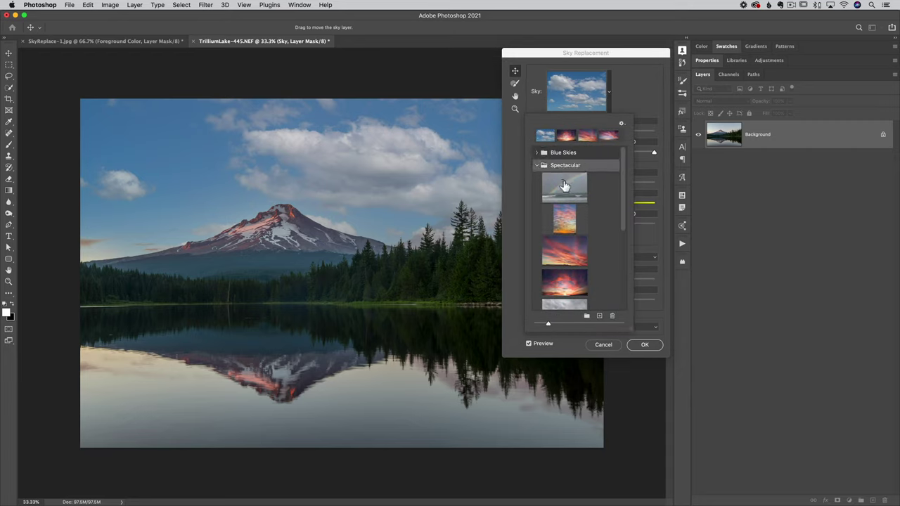
{"action": "scroll", "coordinate": [563, 185], "scroll_direction": "down", "scroll_amount": 3}
{"action": "scroll", "coordinate": [563, 184], "scroll_direction": "up", "scroll_amount": 3}
{"action": "left_click", "coordinate": [538, 165]}
{"action": "left_click", "coordinate": [537, 191]}
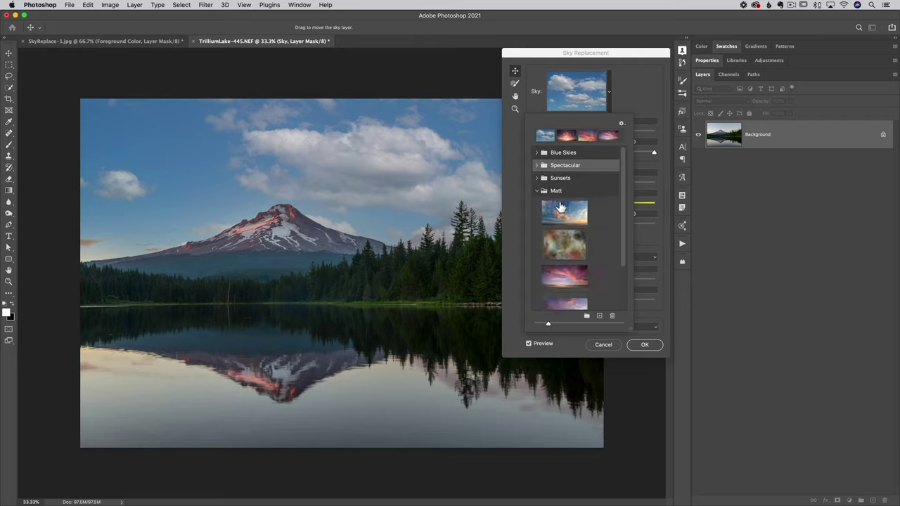
{"action": "scroll", "coordinate": [572, 239], "scroll_direction": "down", "scroll_amount": 3}
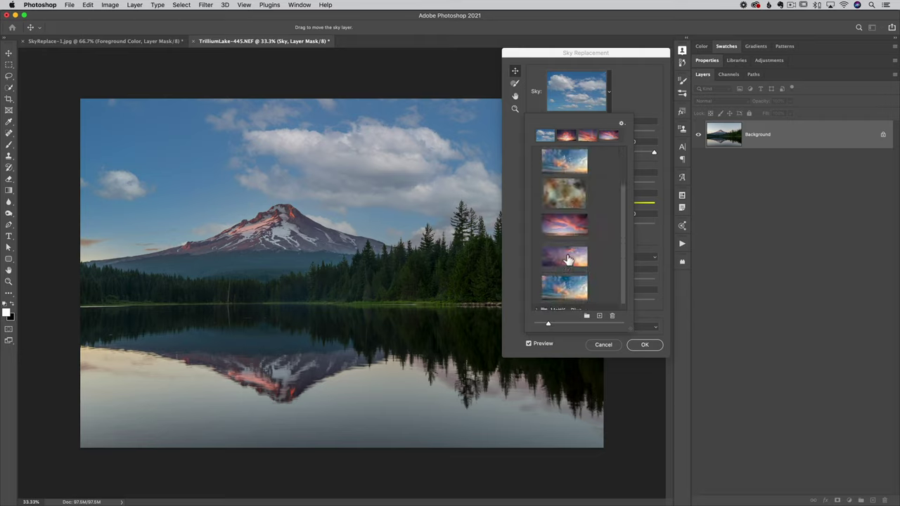
{"action": "left_click", "coordinate": [567, 226]}
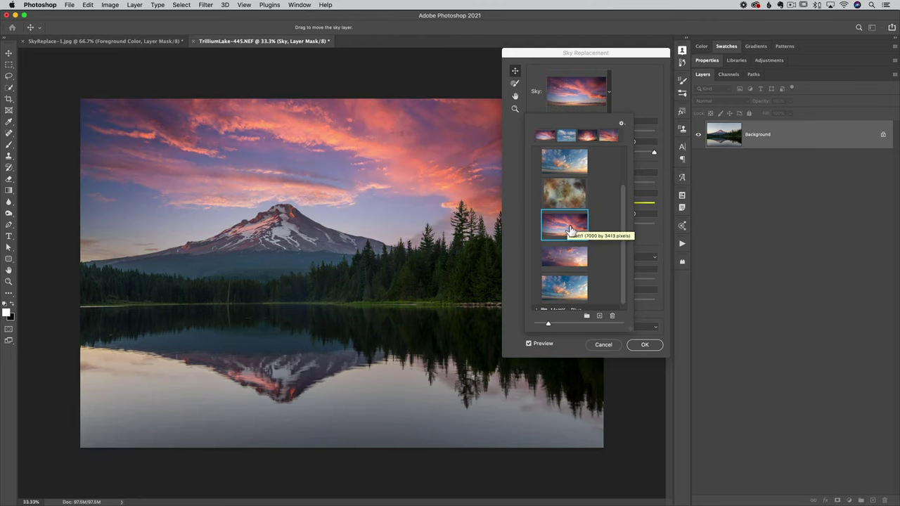
{"action": "left_click", "coordinate": [625, 62]}
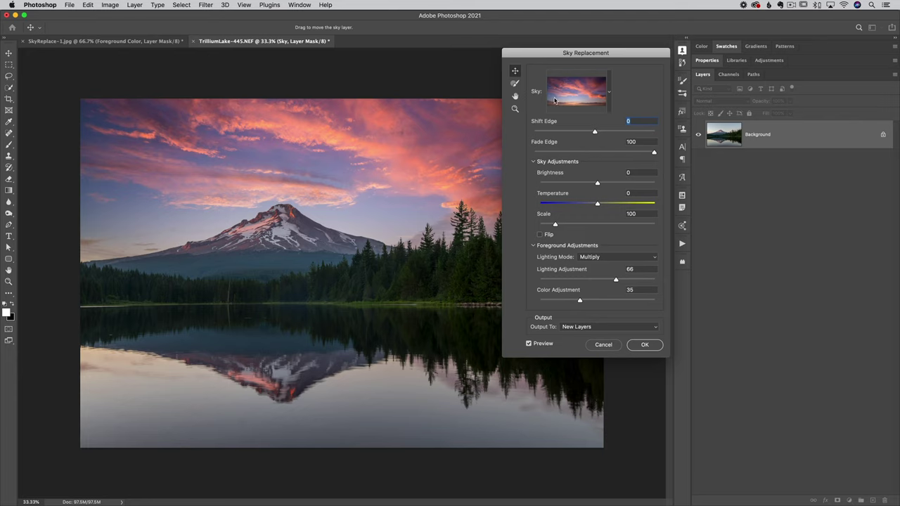
{"action": "left_click_drag", "start_coordinate": [566, 54], "coordinate": [735, 66]}
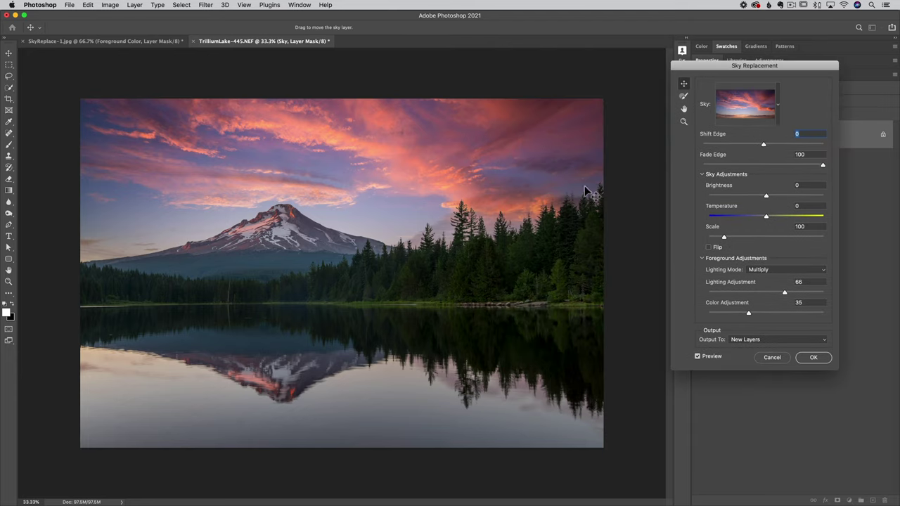
Try a Fade Edge of 60 and a Shift Edge of 57 for the sunset sky.
{"action": "left_click_drag", "start_coordinate": [766, 146], "coordinate": [771, 146]}
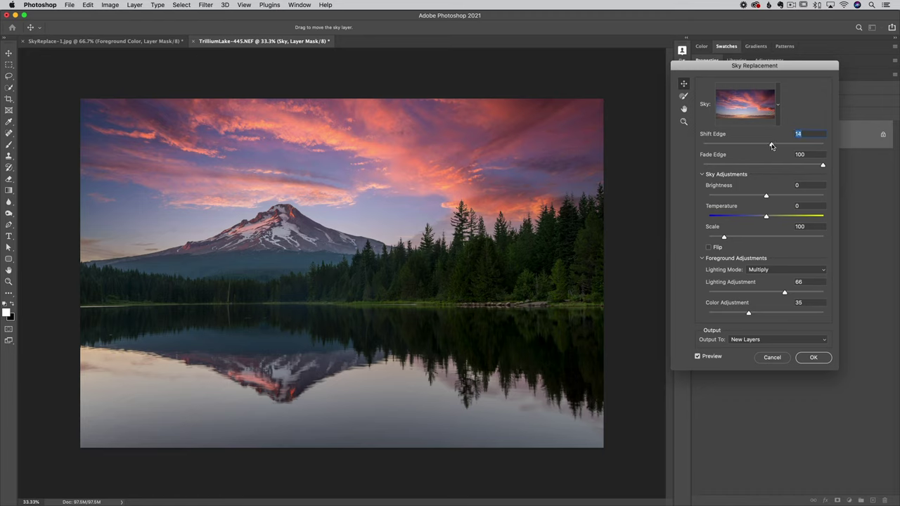
{"action": "left_click_drag", "start_coordinate": [771, 146], "coordinate": [770, 146]}
{"action": "left_click_drag", "start_coordinate": [785, 165], "coordinate": [722, 145]}
{"action": "left_click", "coordinate": [798, 145]}
{"action": "key", "text": "XF86AudioRaiseVolume"}
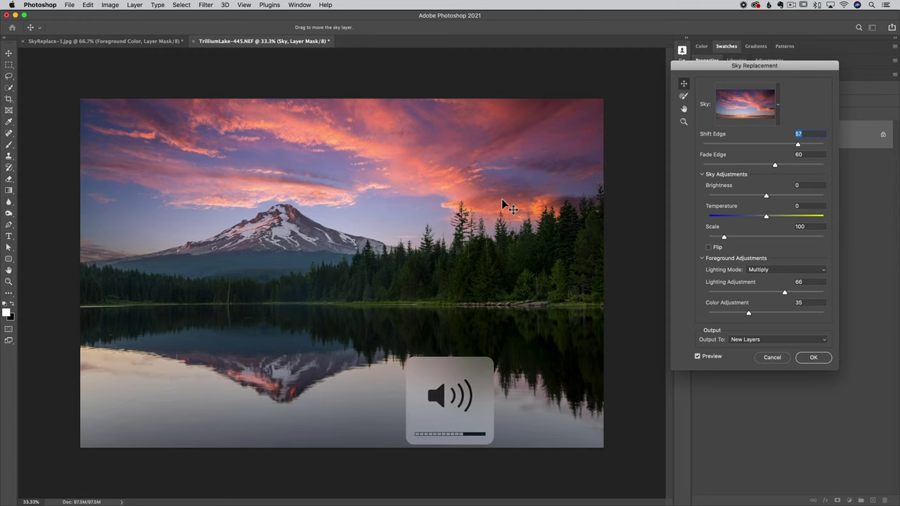
Try a Shift Edge of -7 and compare the tree line with the original photo at 66.7%.
{"action": "scroll", "coordinate": [501, 198], "scroll_direction": "up", "scroll_amount": 2}
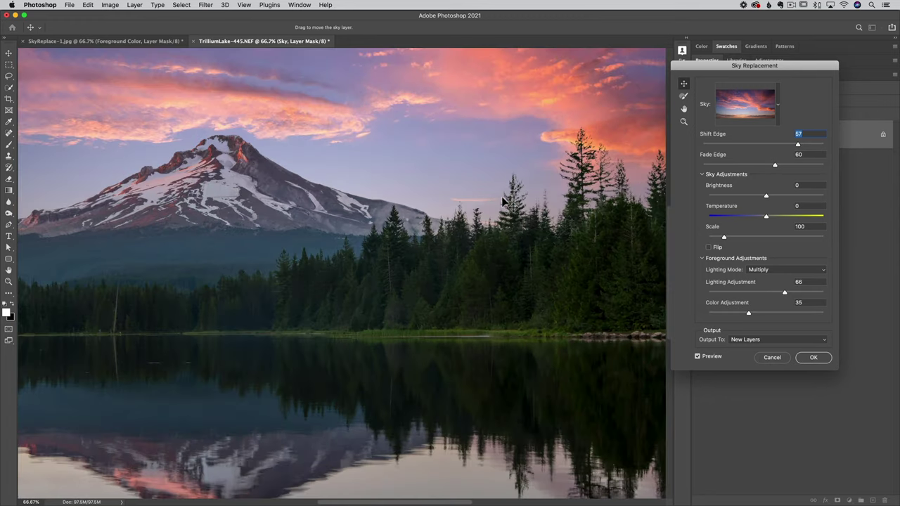
{"action": "scroll", "coordinate": [288, 275], "scroll_direction": "right", "scroll_amount": 2}
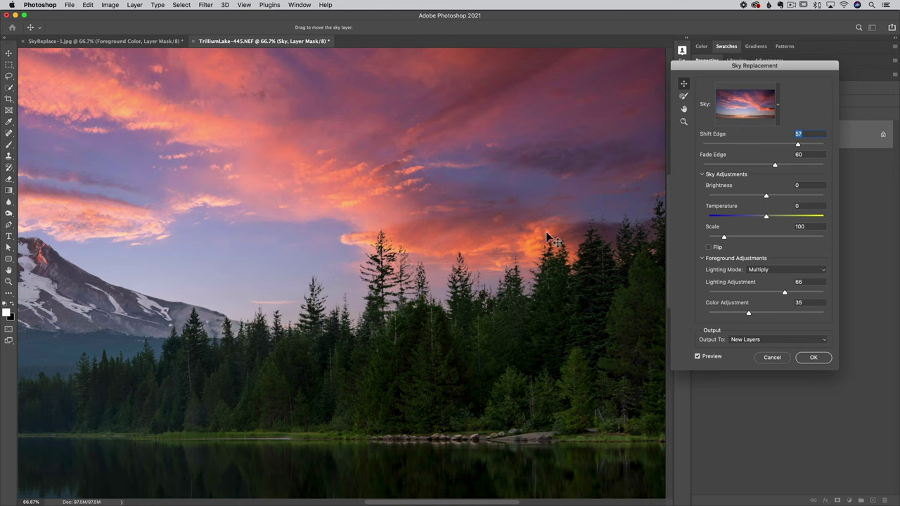
{"action": "left_click_drag", "start_coordinate": [784, 148], "coordinate": [759, 145]}
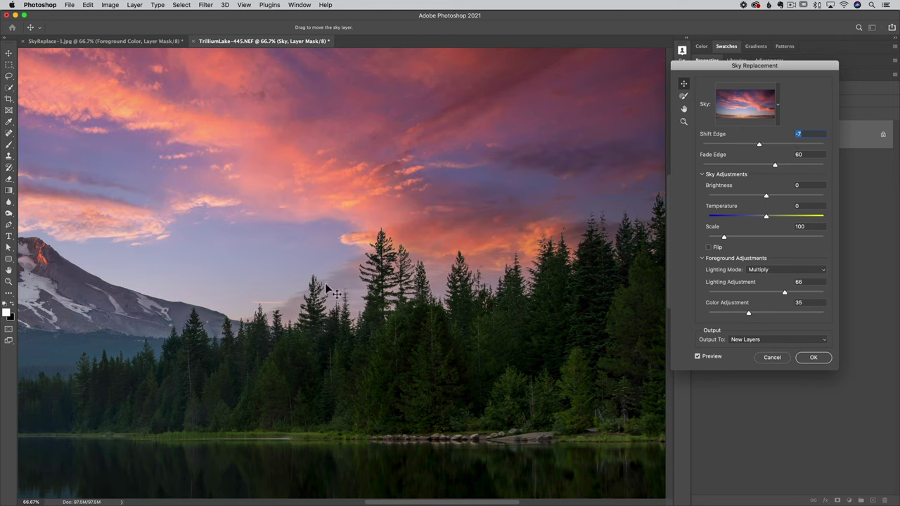
{"action": "left_click", "coordinate": [697, 356]}
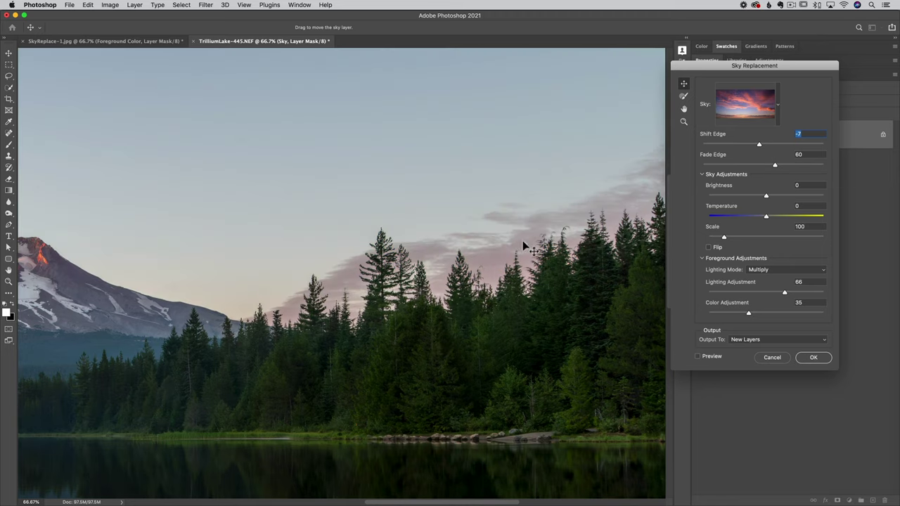
{"action": "left_click", "coordinate": [697, 356]}
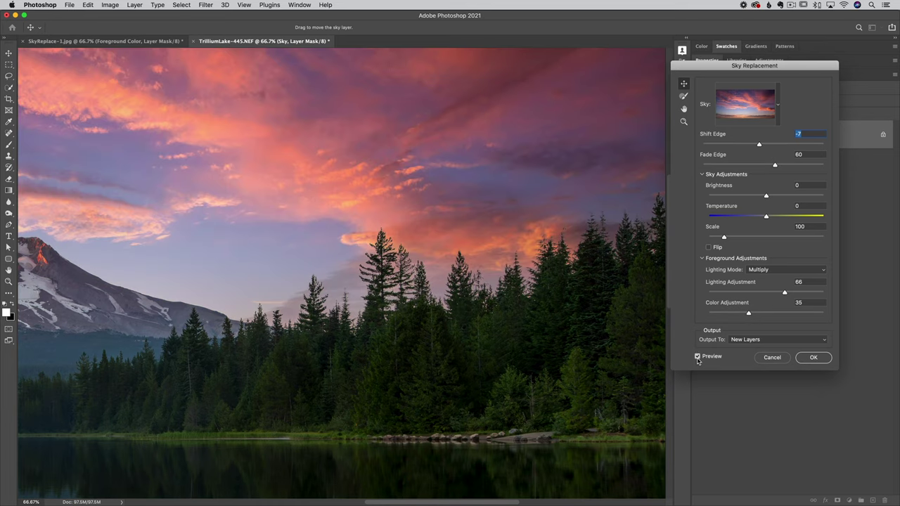
Set the sunset sky's Shift Edge to -43 after trying -70, and its Fade Edge to 72.
{"action": "left_click_drag", "start_coordinate": [758, 144], "coordinate": [720, 146]}
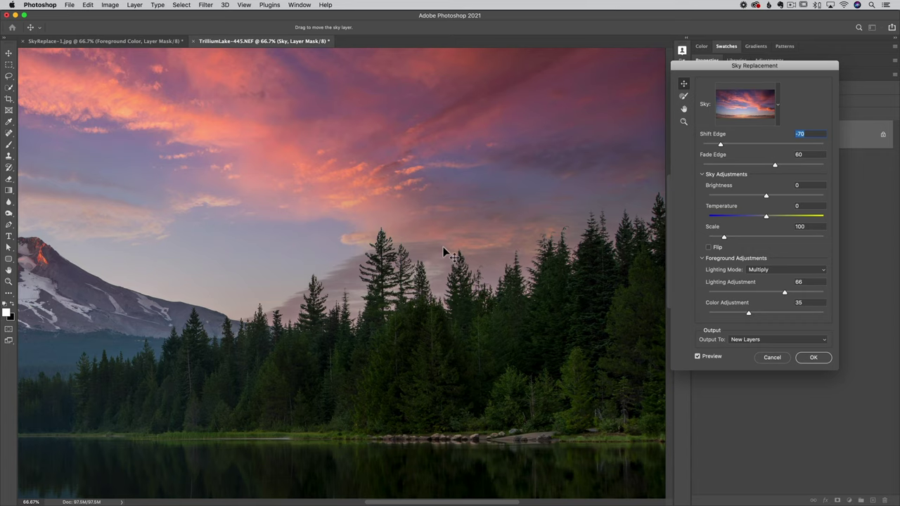
{"action": "left_click_drag", "start_coordinate": [719, 145], "coordinate": [729, 145]}
{"action": "left_click_drag", "start_coordinate": [735, 146], "coordinate": [737, 145]}
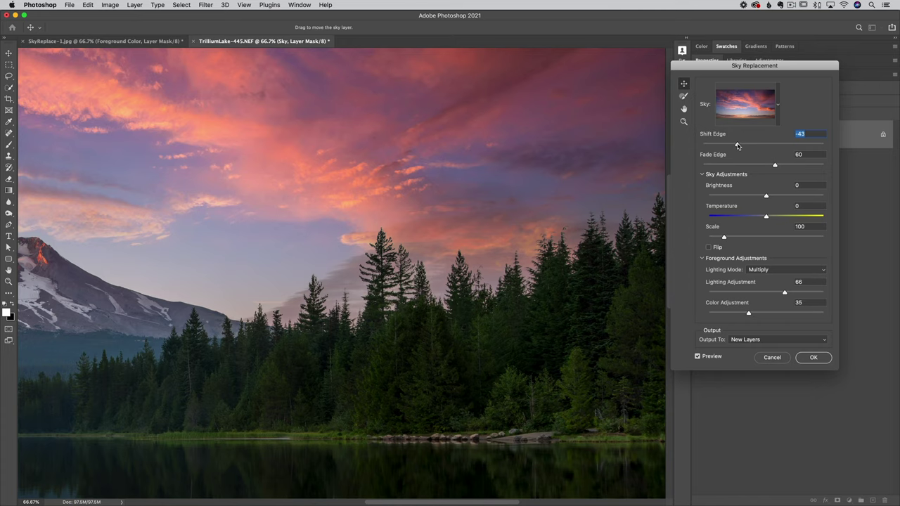
{"action": "mouse_move", "coordinate": [776, 165]}
{"action": "left_mouse_down"}
{"action": "mouse_move", "coordinate": [699, 166]}
{"action": "mouse_move", "coordinate": [683, 355]}
{"action": "mouse_move", "coordinate": [727, 167]}
{"action": "mouse_move", "coordinate": [819, 167]}
{"action": "mouse_move", "coordinate": [790, 167]}
{"action": "left_mouse_up"}
Set the sky's Brightness to 10 after trying 20, and its Temperature to 7.
{"action": "left_click_drag", "start_coordinate": [766, 196], "coordinate": [778, 199]}
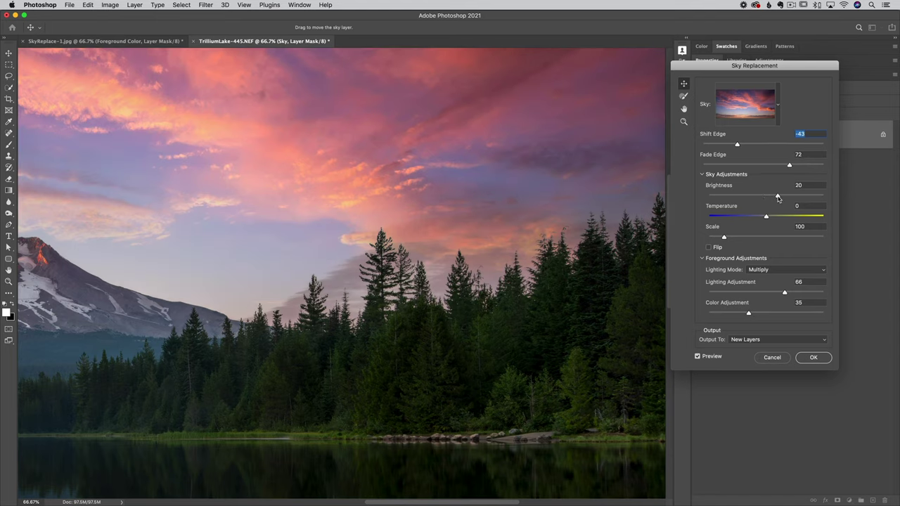
{"action": "key", "text": "super+minus"}
{"action": "key", "text": "super+minus"}
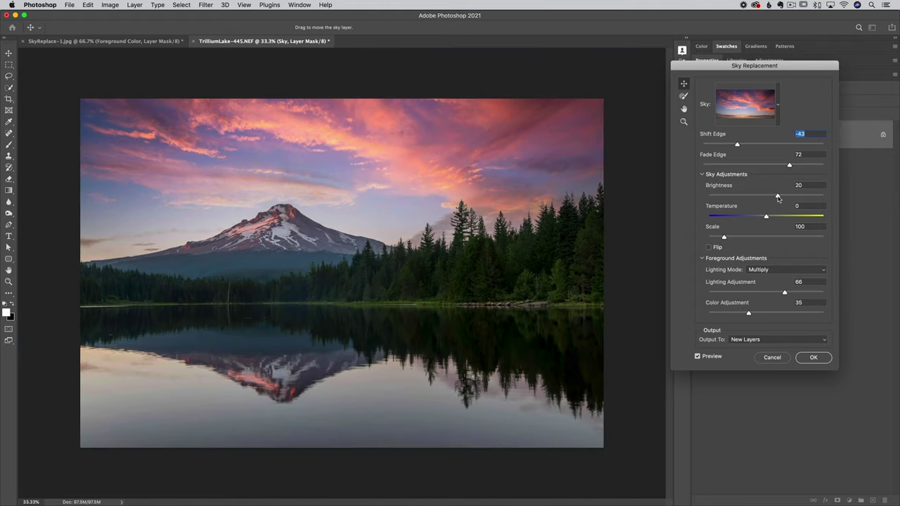
{"action": "left_click_drag", "start_coordinate": [778, 199], "coordinate": [771, 198]}
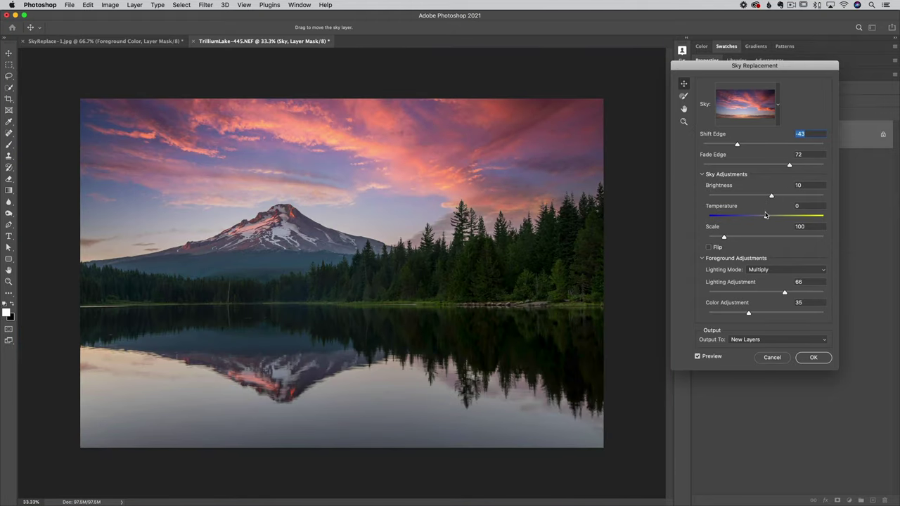
{"action": "mouse_move", "coordinate": [768, 219]}
{"action": "left_mouse_down"}
{"action": "mouse_move", "coordinate": [781, 220]}
{"action": "mouse_move", "coordinate": [731, 219]}
{"action": "mouse_move", "coordinate": [769, 219]}
{"action": "left_mouse_up"}
{"action": "mouse_move", "coordinate": [358, 195]}
{"action": "left_mouse_down"}
{"action": "mouse_move", "coordinate": [361, 161]}
{"action": "mouse_move", "coordinate": [357, 195]}
{"action": "left_mouse_up"}
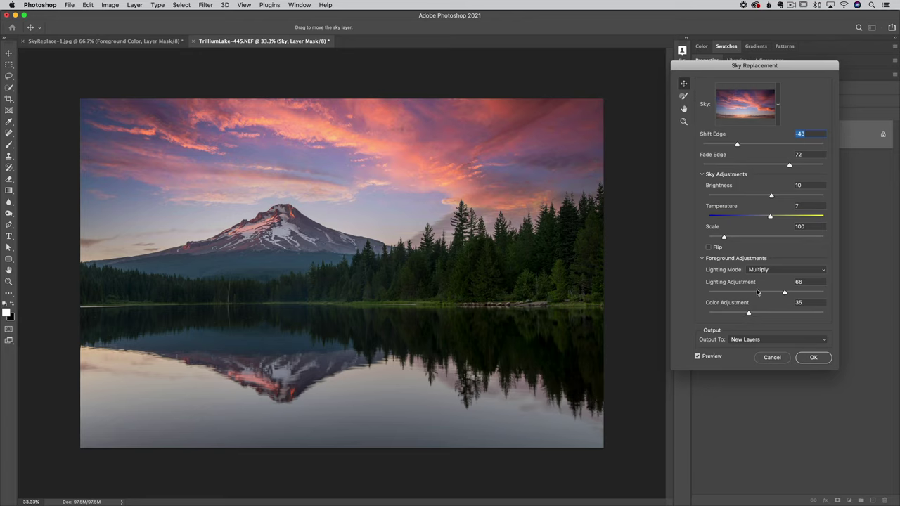
Set the foreground's Color Adjustment to 0, and its Lighting Adjustment to 54 after trying 0.
{"action": "left_click_drag", "start_coordinate": [758, 294], "coordinate": [668, 315]}
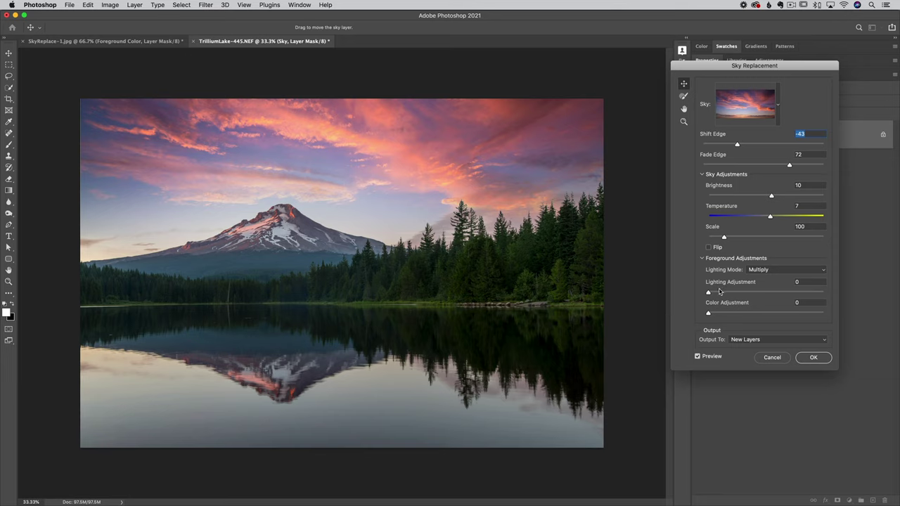
{"action": "mouse_move", "coordinate": [709, 294]}
{"action": "left_mouse_down"}
{"action": "mouse_move", "coordinate": [819, 294]}
{"action": "mouse_move", "coordinate": [708, 293]}
{"action": "left_mouse_up"}
{"action": "left_click", "coordinate": [770, 294]}
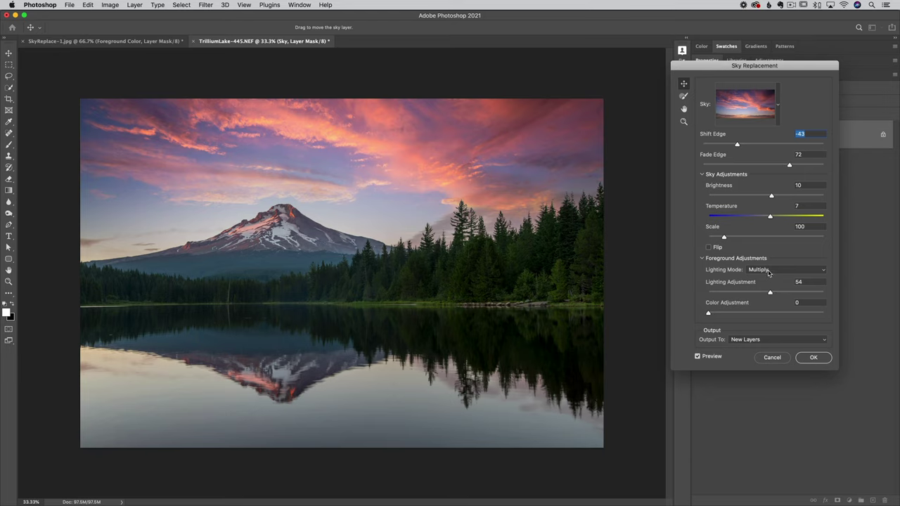
Try the Screen lighting mode on the lake foreground and restore Multiply.
{"action": "left_click", "coordinate": [768, 272]}
{"action": "left_click", "coordinate": [768, 279]}
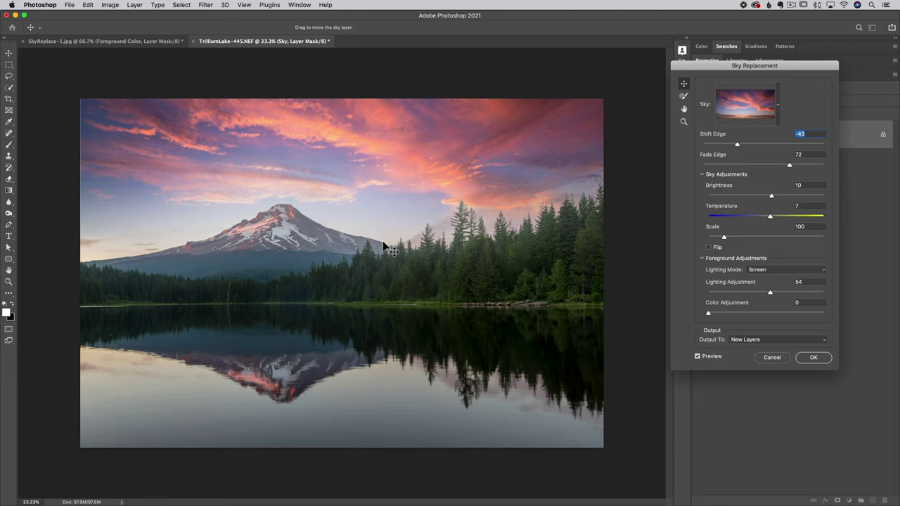
{"action": "left_click", "coordinate": [763, 271]}
{"action": "left_click", "coordinate": [762, 263]}
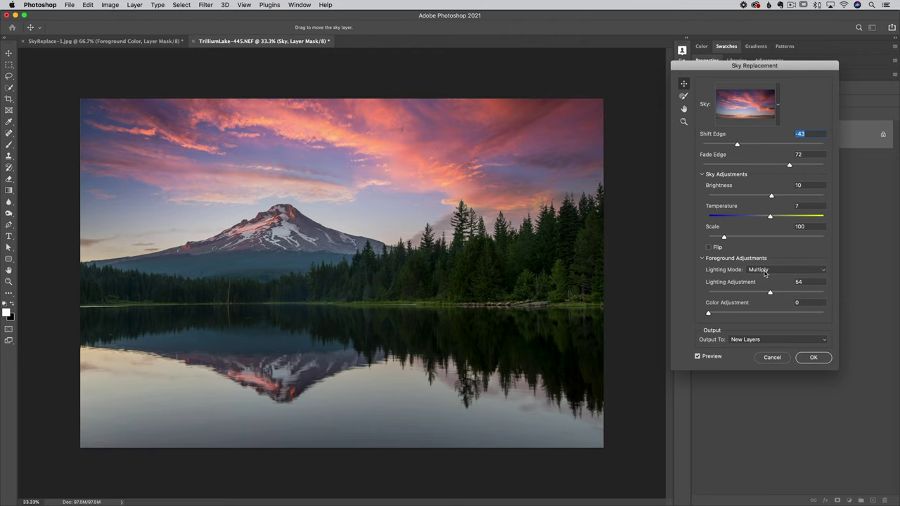
Compare the result with the original lake photo and set the foreground's Lighting Adjustment to 14.
{"action": "left_click", "coordinate": [697, 356]}
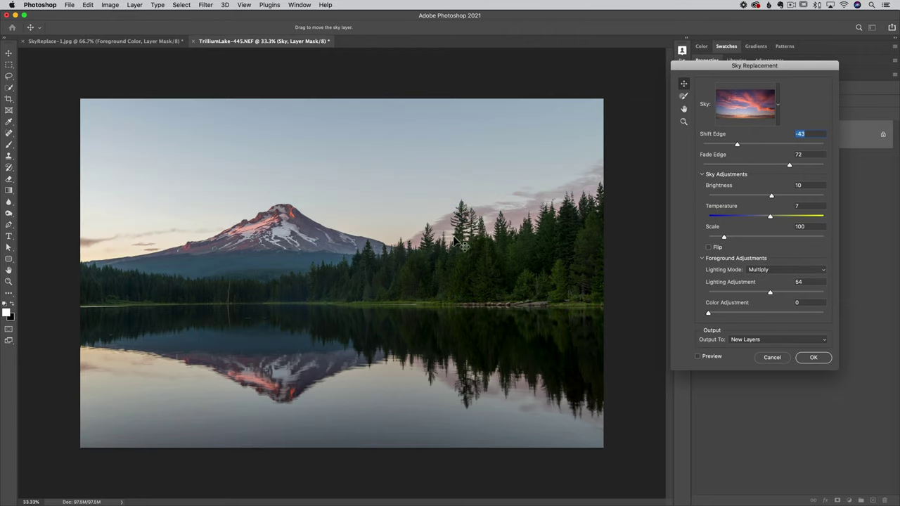
{"action": "left_click", "coordinate": [697, 357]}
{"action": "left_click_drag", "start_coordinate": [764, 295], "coordinate": [726, 293]}
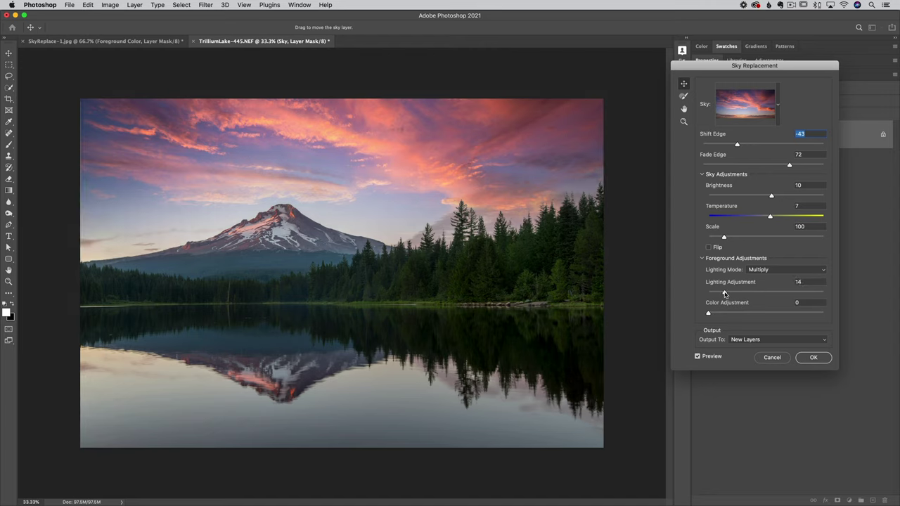
Set the foreground's Color Adjustment to 100 after trying 81 and 0, checking the mountain's reflection in the lake.
{"action": "left_click_drag", "start_coordinate": [723, 314], "coordinate": [802, 315]}
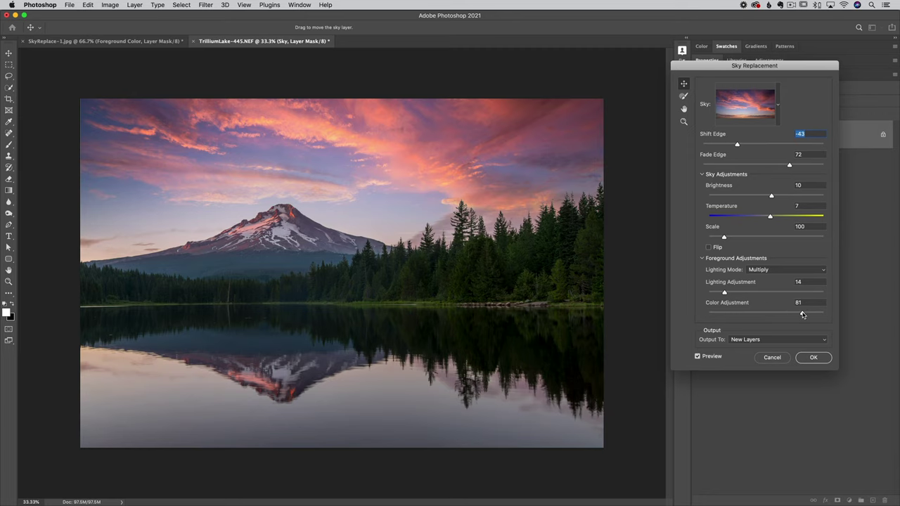
{"action": "key", "text": "super+plus"}
{"action": "key", "text": "super+plus"}
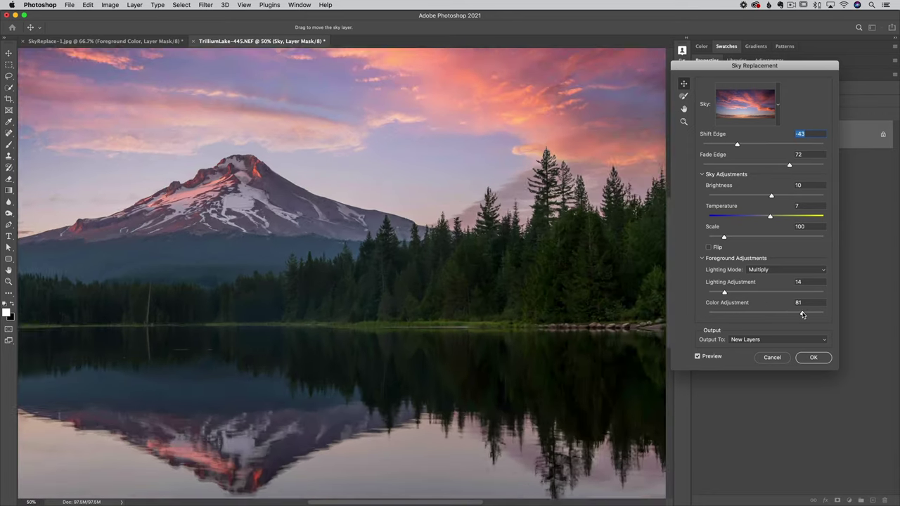
{"action": "key", "text": "super+plus"}
{"action": "scroll", "coordinate": [427, 400], "scroll_direction": "down", "scroll_amount": 10}
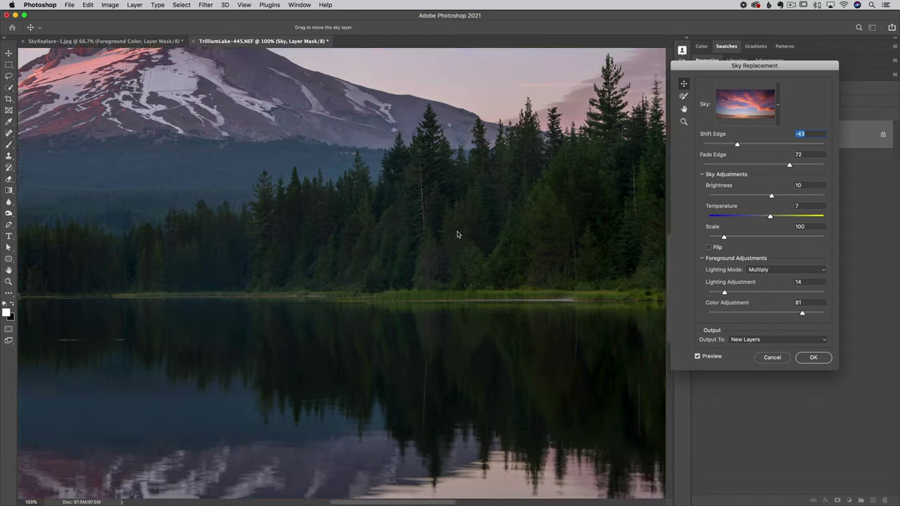
{"action": "scroll", "coordinate": [500, 240], "scroll_direction": "up", "scroll_amount": 2}
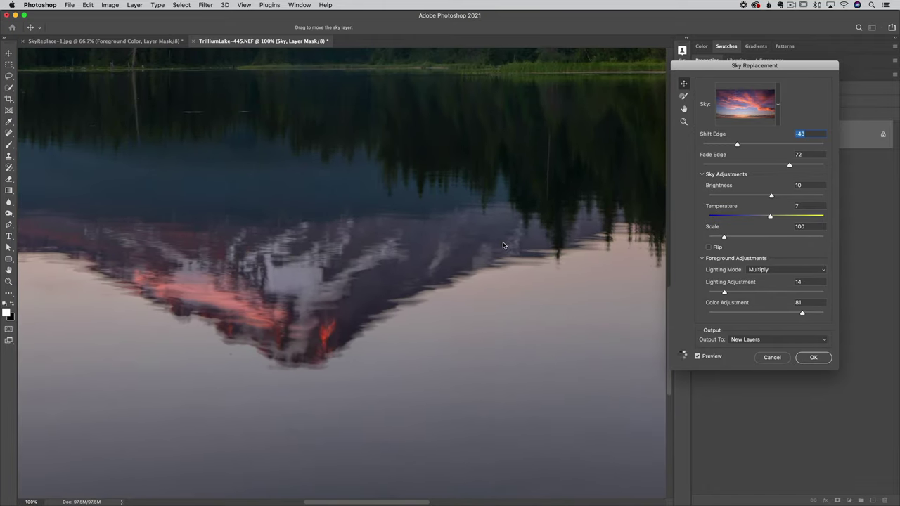
{"action": "left_click_drag", "start_coordinate": [752, 315], "coordinate": [588, 316]}
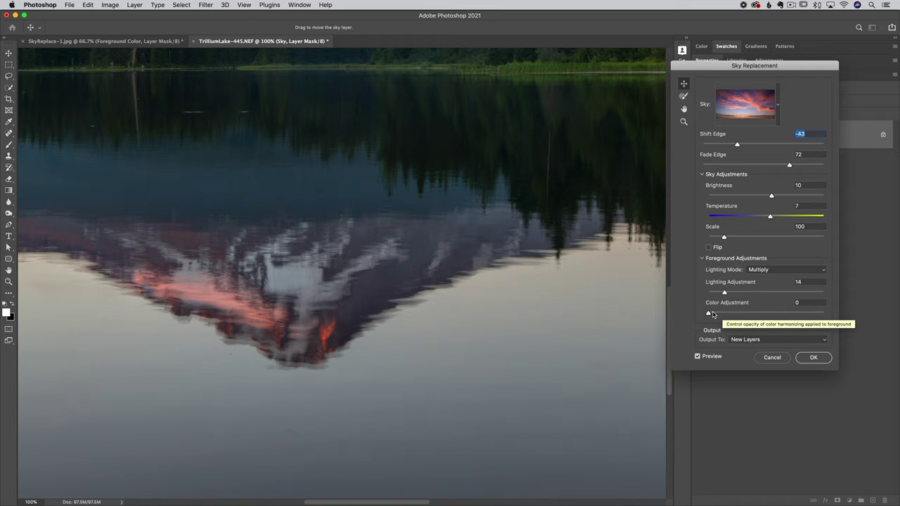
{"action": "left_click_drag", "start_coordinate": [708, 314], "coordinate": [858, 310]}
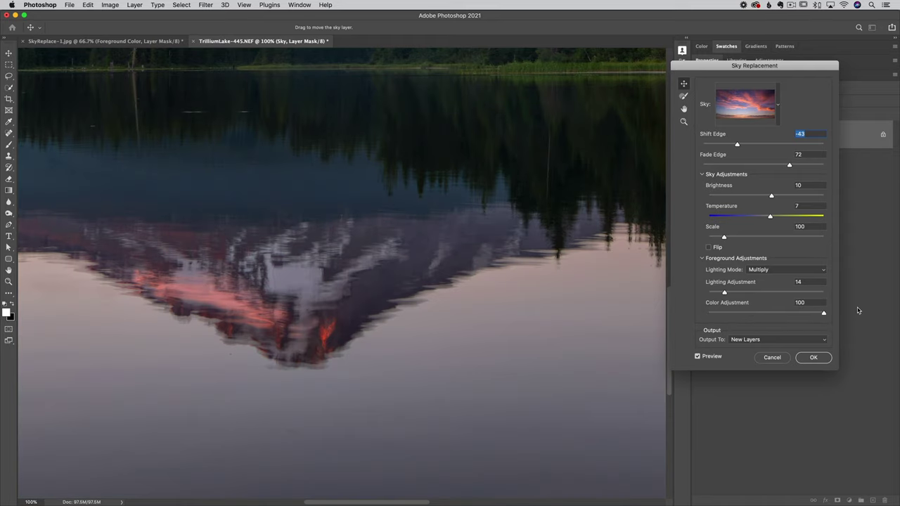
Compare the reflection with and without the preview, and apply the sky replacement with output to New Layers.
{"action": "left_click", "coordinate": [698, 357]}
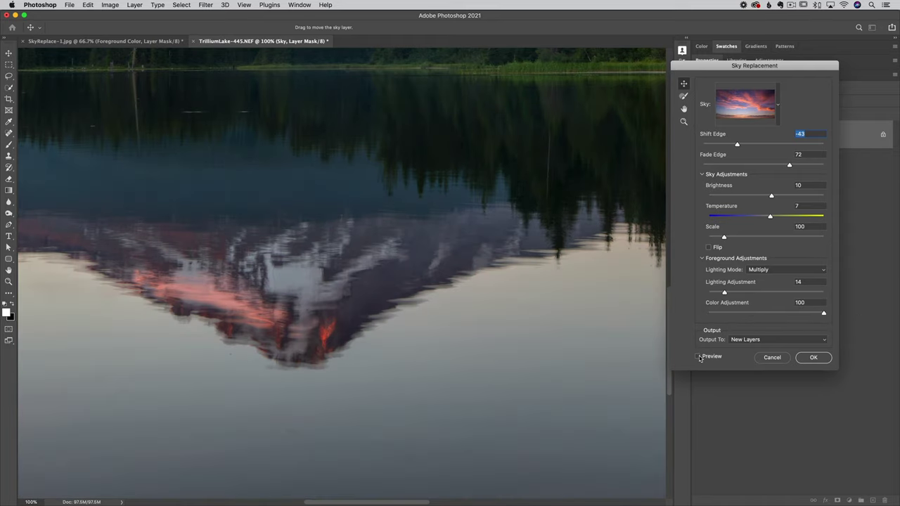
{"action": "left_click", "coordinate": [698, 357]}
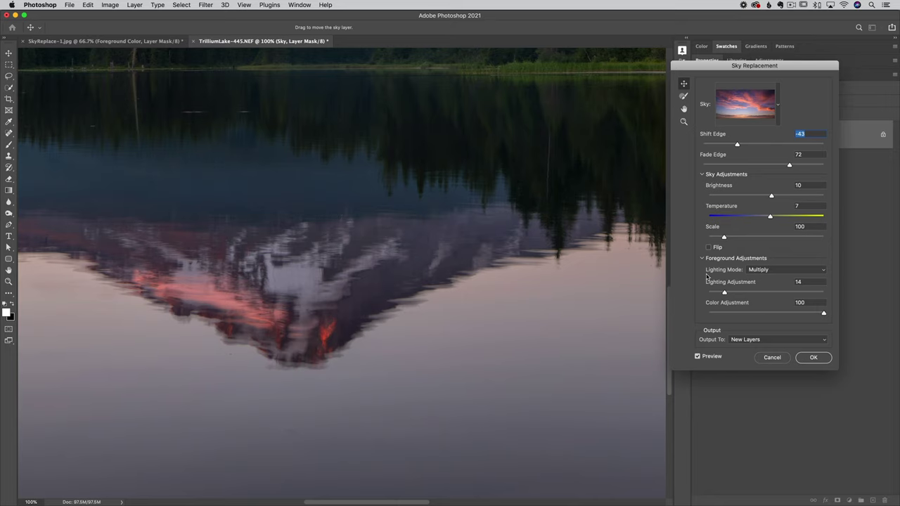
{"action": "key", "text": "super+minus"}
{"action": "key", "text": "super+minus"}
{"action": "key", "text": "super+minus"}
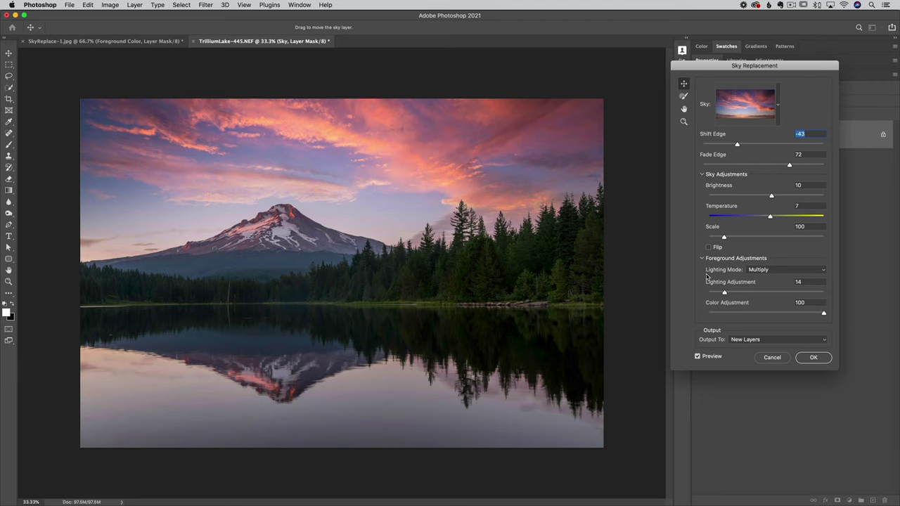
{"action": "left_click", "coordinate": [812, 357]}
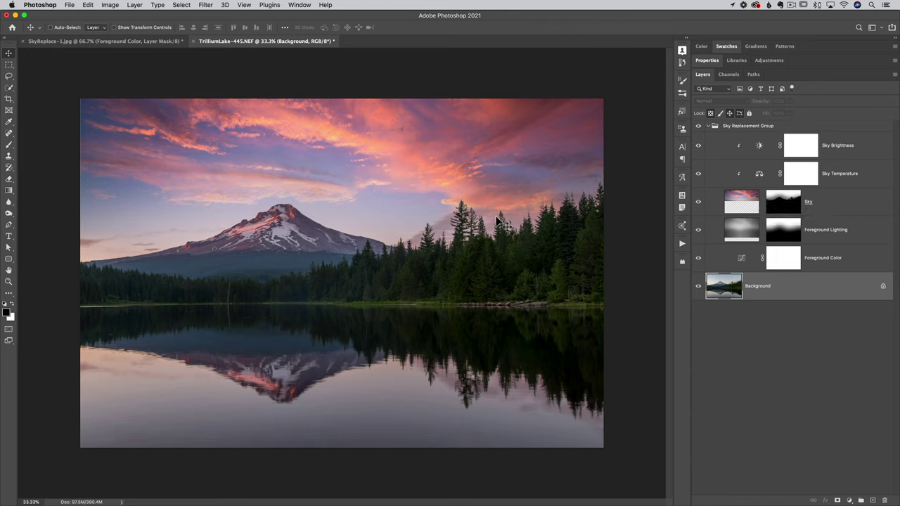
Select the Sky layer's mask and activate the Brush tool for the sky above the trees.
{"action": "left_click", "coordinate": [745, 202]}
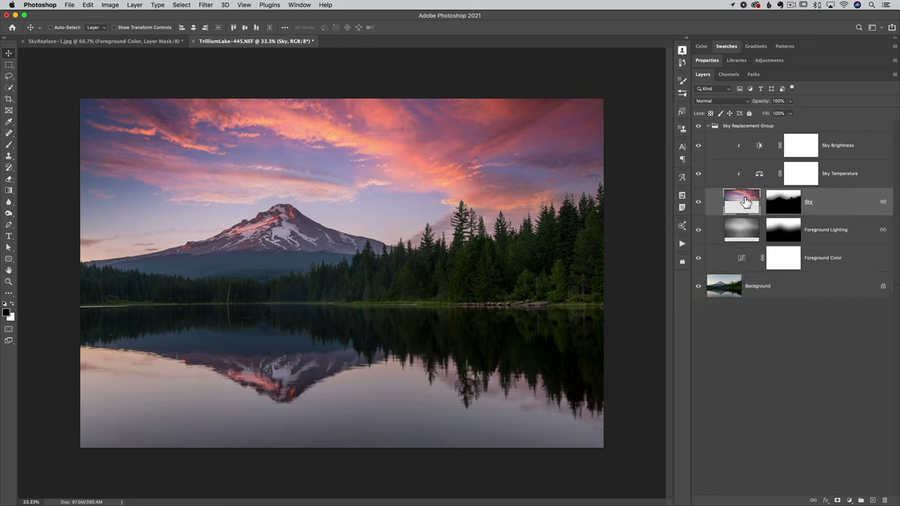
{"action": "left_click", "coordinate": [789, 202]}
{"action": "key", "text": "super+1"}
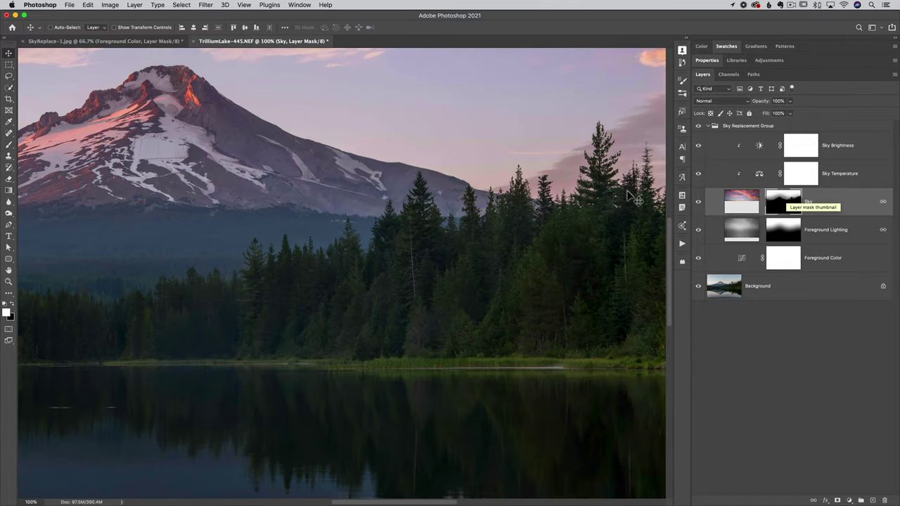
{"action": "left_click_drag", "start_coordinate": [546, 207], "coordinate": [337, 303]}
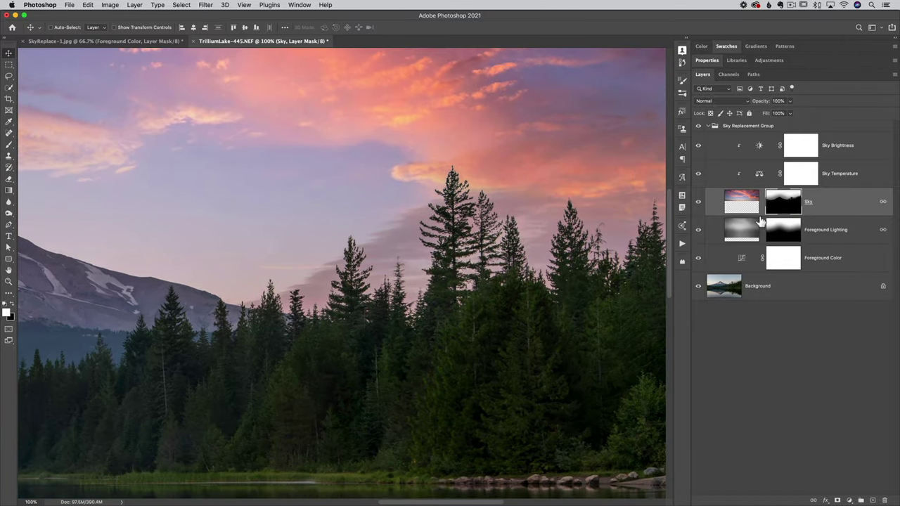
{"action": "key", "text": "b"}
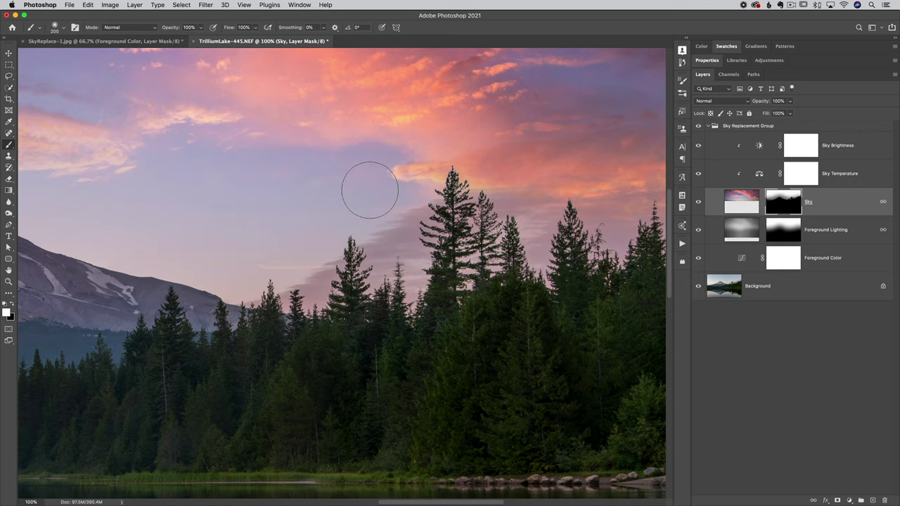
Try painting on the Sky layer's mask with white and black above the trees at full flow, and undo the strokes.
{"action": "mouse_move", "coordinate": [369, 189]}
{"action": "left_mouse_down"}
{"action": "mouse_move", "coordinate": [388, 236]}
{"action": "mouse_move", "coordinate": [387, 217]}
{"action": "mouse_move", "coordinate": [401, 207]}
{"action": "mouse_move", "coordinate": [373, 258]}
{"action": "mouse_move", "coordinate": [385, 285]}
{"action": "mouse_move", "coordinate": [426, 214]}
{"action": "mouse_move", "coordinate": [451, 221]}
{"action": "mouse_move", "coordinate": [461, 285]}
{"action": "mouse_move", "coordinate": [492, 338]}
{"action": "left_mouse_up"}
{"action": "key", "text": "ctrl+z"}
{"action": "key", "text": "x"}
{"action": "mouse_move", "coordinate": [401, 205]}
{"action": "left_mouse_down"}
{"action": "mouse_move", "coordinate": [512, 176]}
{"action": "mouse_move", "coordinate": [478, 164]}
{"action": "mouse_move", "coordinate": [522, 145]}
{"action": "mouse_move", "coordinate": [458, 72]}
{"action": "mouse_move", "coordinate": [481, 68]}
{"action": "mouse_move", "coordinate": [492, 88]}
{"action": "left_mouse_up"}
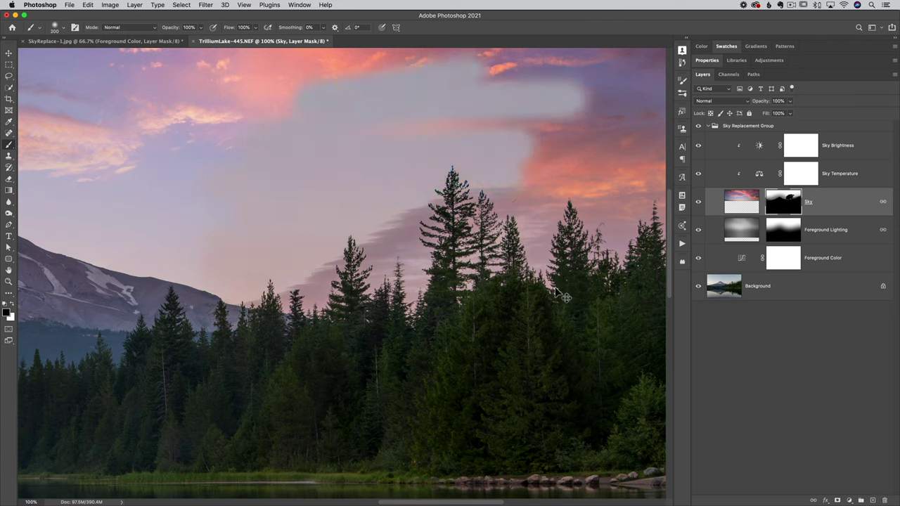
{"action": "key", "text": "super+z"}
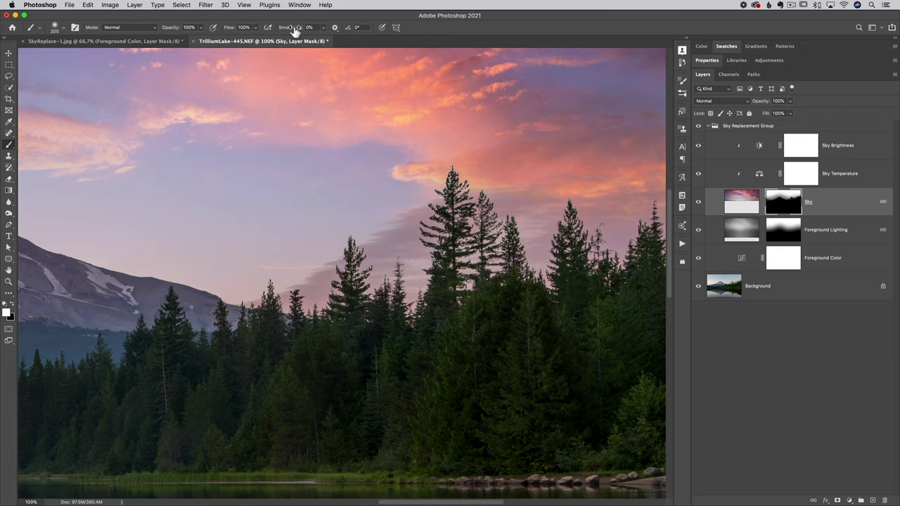
Set the brush's flow to 14% and its size to 300.
{"action": "left_click_drag", "start_coordinate": [252, 28], "coordinate": [192, 33]}
{"action": "key", "text": "bracketright"}
{"action": "key", "text": "bracketright"}
Try painting white on the Sky layer's mask along the cloud edge at the treetops, and undo both strokes.
{"action": "mouse_move", "coordinate": [394, 206]}
{"action": "left_mouse_down"}
{"action": "mouse_move", "coordinate": [399, 227]}
{"action": "mouse_move", "coordinate": [392, 246]}
{"action": "mouse_move", "coordinate": [372, 247]}
{"action": "mouse_move", "coordinate": [377, 239]}
{"action": "mouse_move", "coordinate": [340, 249]}
{"action": "mouse_move", "coordinate": [345, 238]}
{"action": "mouse_move", "coordinate": [298, 255]}
{"action": "left_mouse_up"}
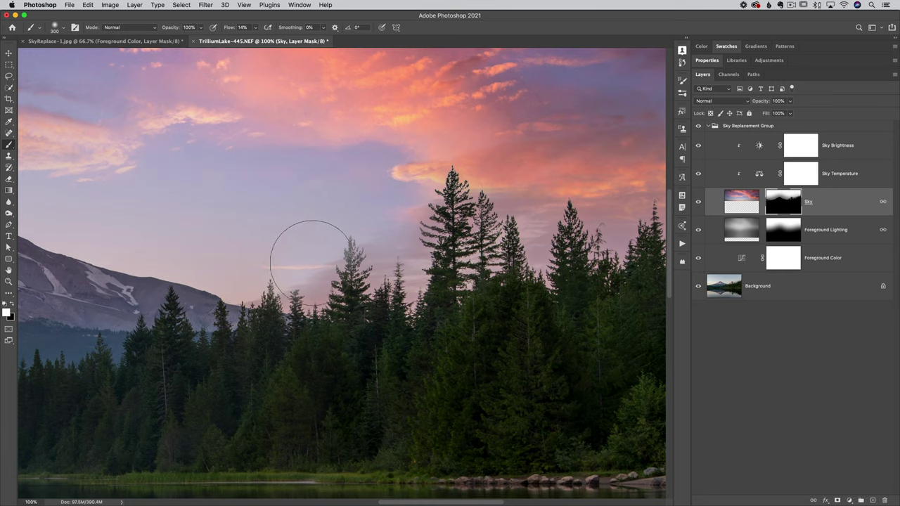
{"action": "key", "text": "super+z"}
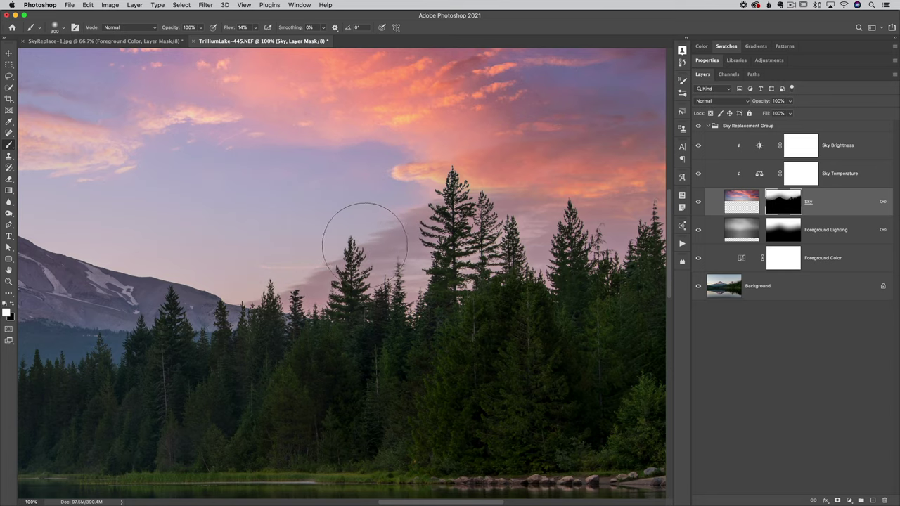
{"action": "mouse_move", "coordinate": [399, 214]}
{"action": "left_mouse_down"}
{"action": "mouse_move", "coordinate": [327, 251]}
{"action": "mouse_move", "coordinate": [331, 261]}
{"action": "mouse_move", "coordinate": [382, 263]}
{"action": "left_mouse_up"}
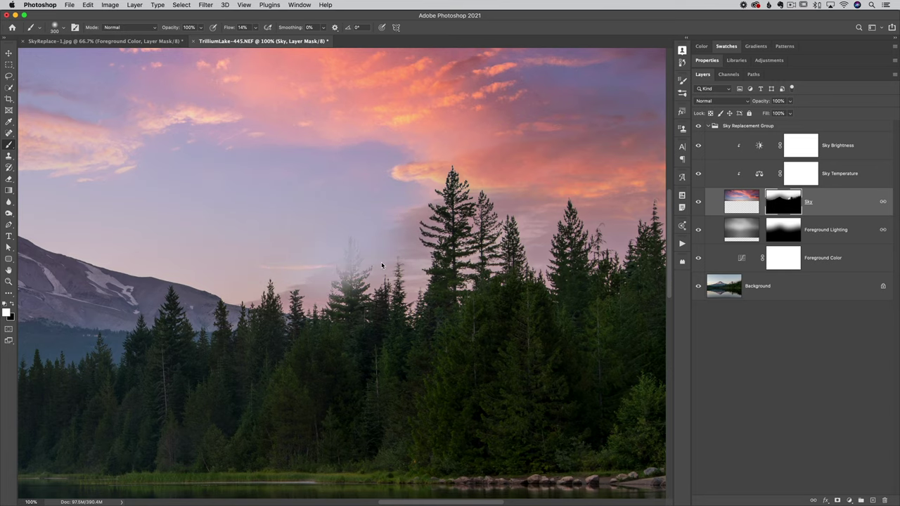
{"action": "key", "text": "super+z"}
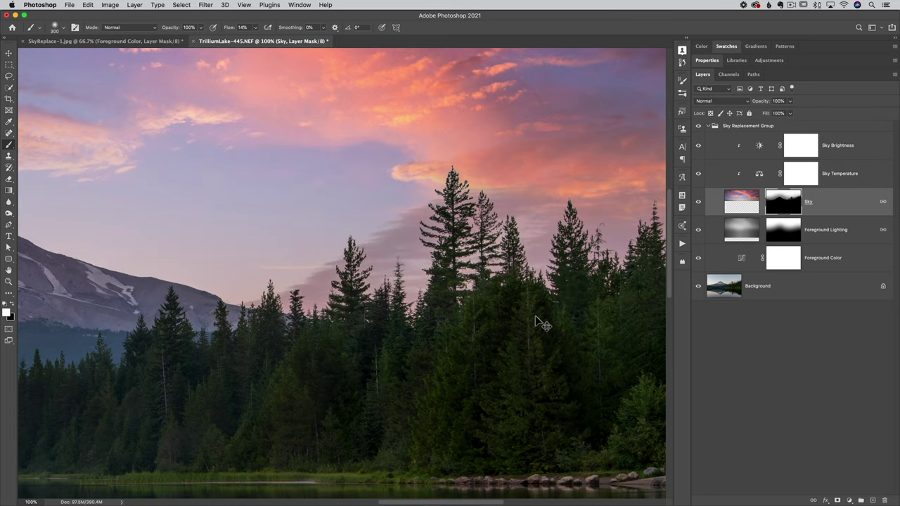
Load the Sky layer's mask as a selection and bring the treetops below the dark cloud edge into close view.
{"action": "key", "text": "super+0"}
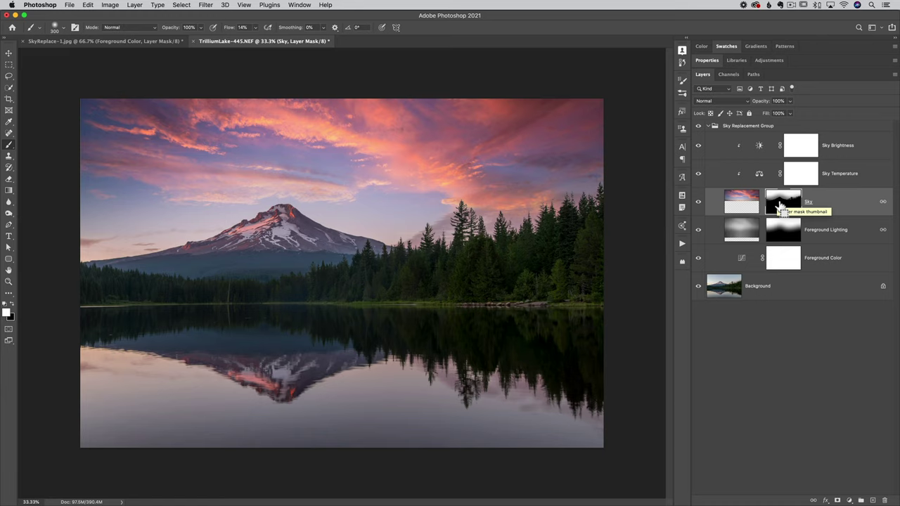
{"action": "left_click", "coordinate": [777, 203], "text": "super"}
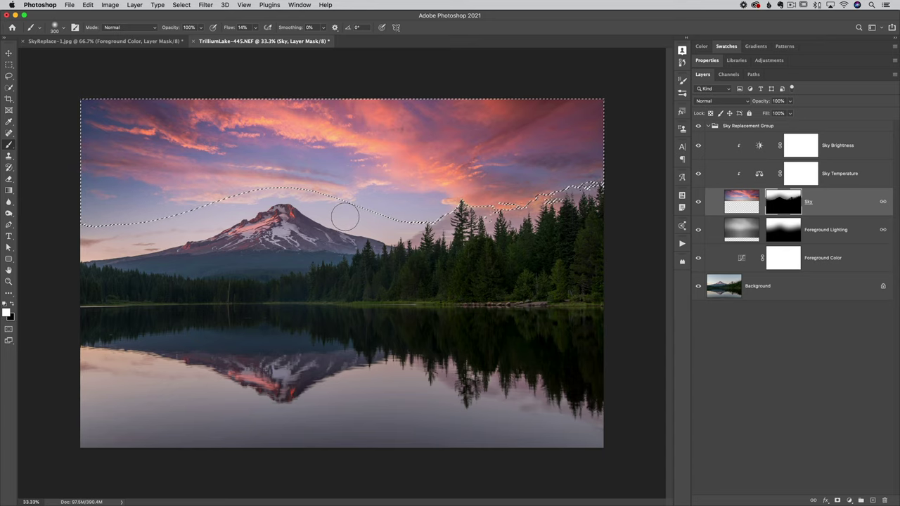
{"action": "key", "text": "super+plus"}
{"action": "key", "text": "super+plus"}
{"action": "left_click_drag", "start_coordinate": [405, 208], "coordinate": [231, 251]}
{"action": "scroll", "coordinate": [231, 254], "scroll_direction": "up", "scroll_amount": 2}
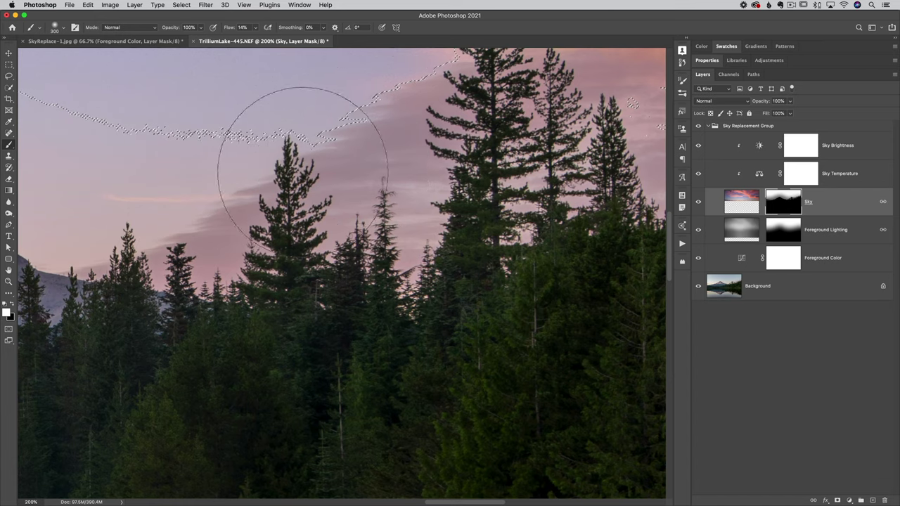
Paint white on the Sky layer's mask over the cloud edge behind the trees at 100% flow, and clear the selection.
{"action": "left_click_drag", "start_coordinate": [228, 33], "coordinate": [254, 33]}
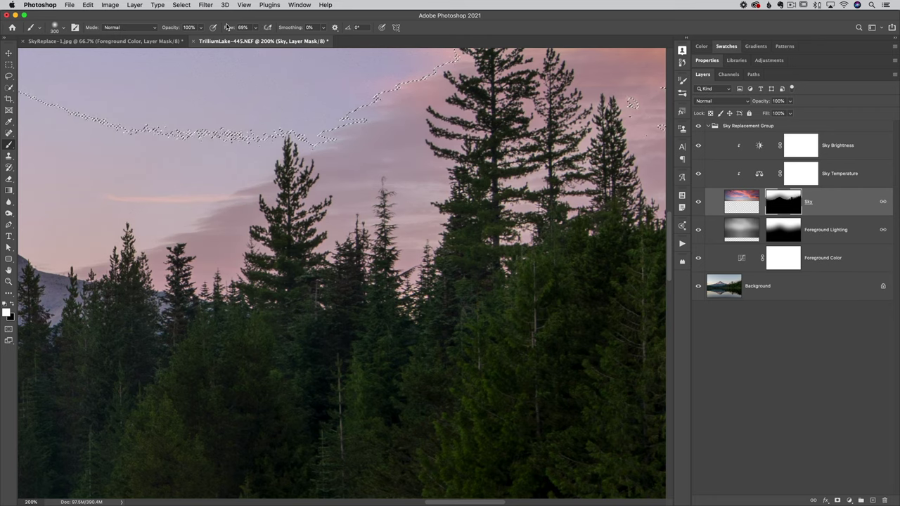
{"action": "left_click_drag", "start_coordinate": [229, 32], "coordinate": [377, 28]}
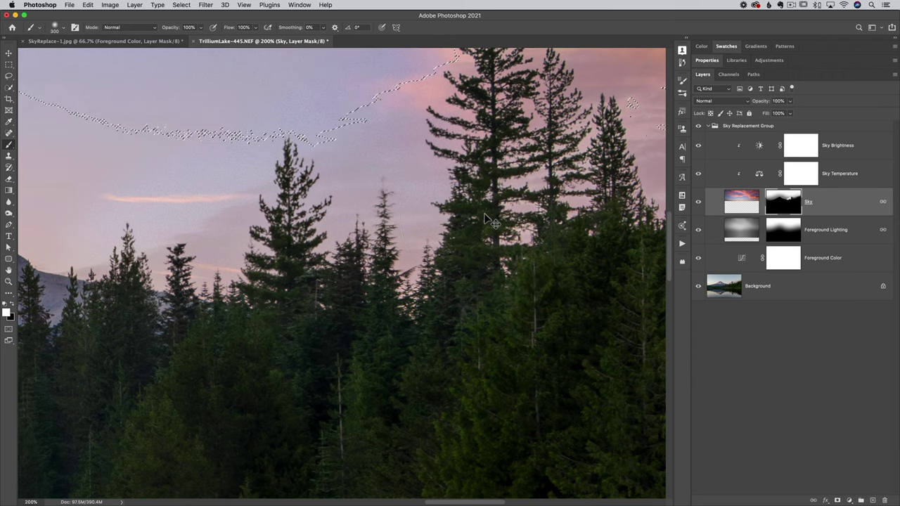
{"action": "key", "text": "super+minus"}
{"action": "key", "text": "super+minus"}
{"action": "key", "text": "super+minus"}
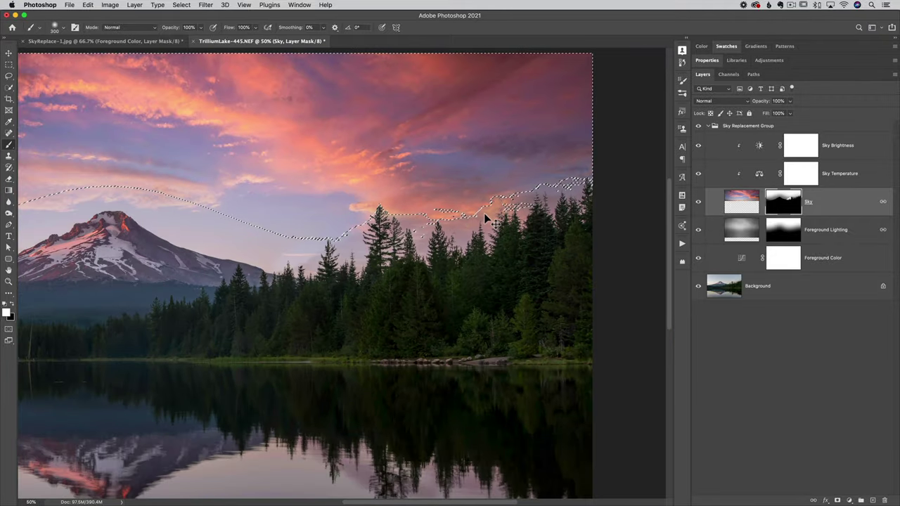
{"action": "key", "text": "super+d"}
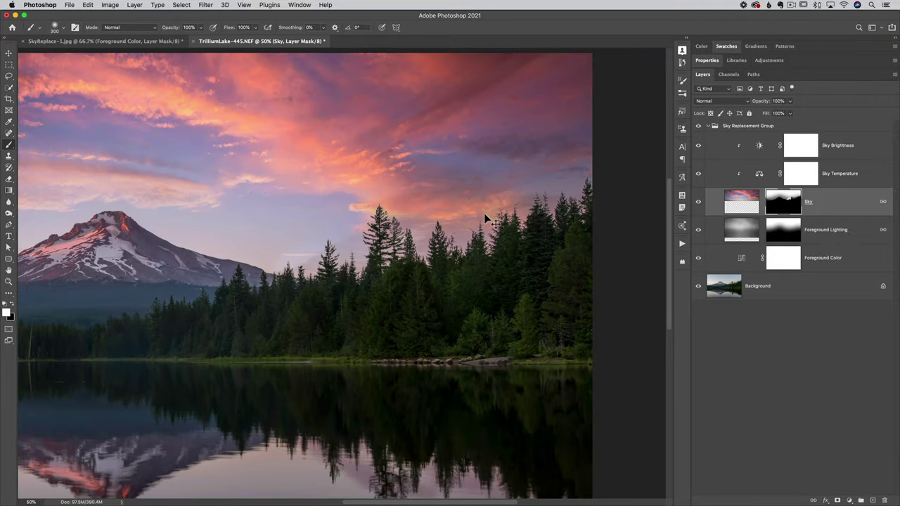
{"action": "key", "text": "super+minus"}
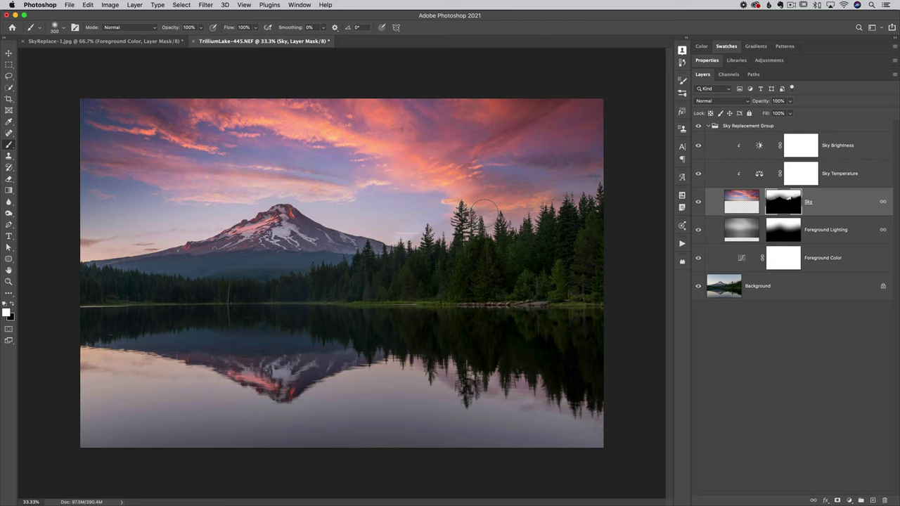
Duplicate the Sky layer within the Sky Replacement Group and activate the Move tool.
{"action": "left_click", "coordinate": [746, 203]}
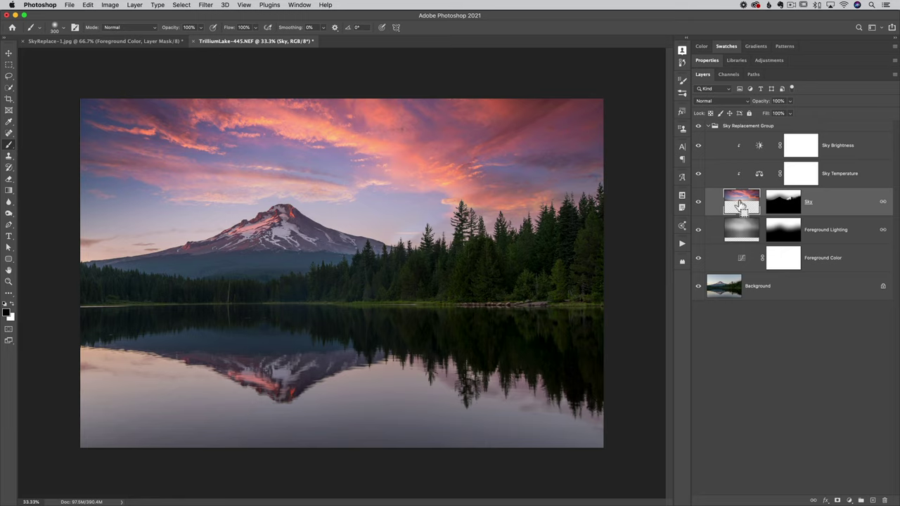
{"action": "key", "text": "ctrl+j"}
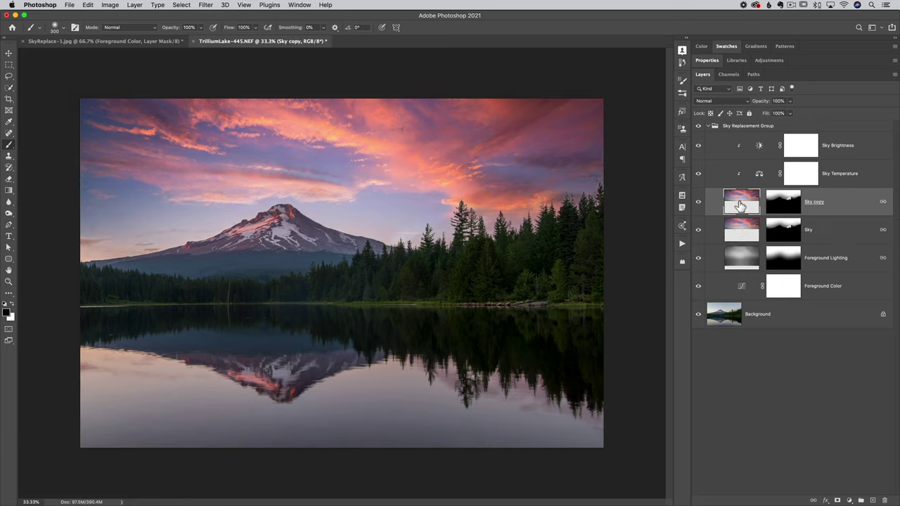
{"action": "key", "text": "v"}
Unlink the original Sky layer beneath the copy from its linked layers.
{"action": "left_click", "coordinate": [741, 229]}
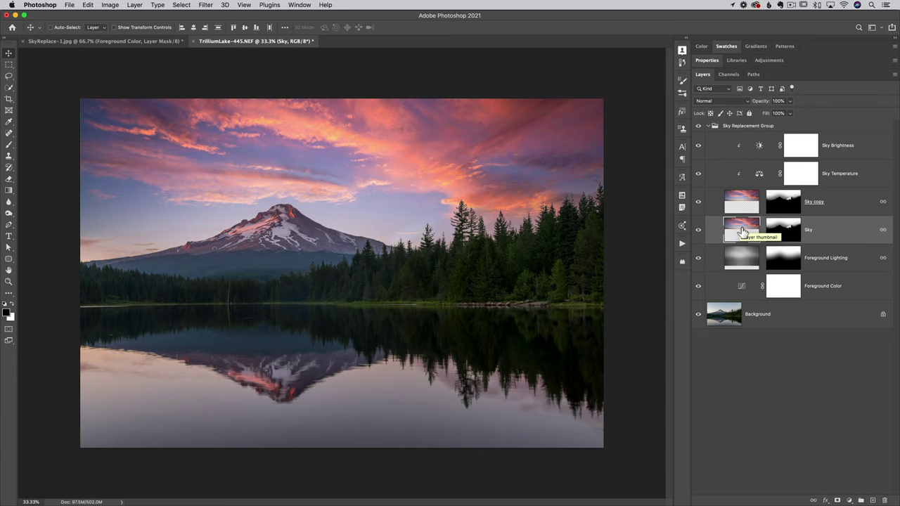
{"action": "left_click", "coordinate": [135, 6]}
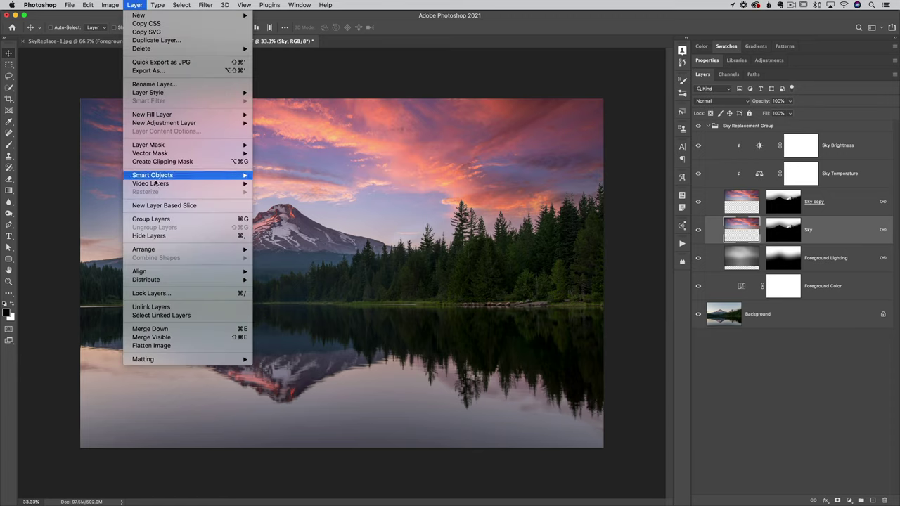
{"action": "left_click", "coordinate": [186, 309]}
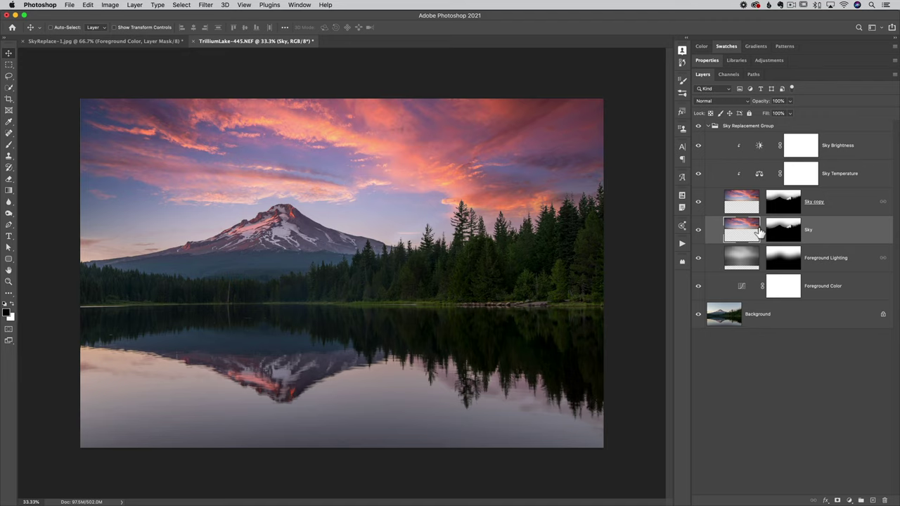
Delete the original Sky layer's mask without applying it to the layer.
{"action": "left_click", "coordinate": [788, 227]}
{"action": "left_click_drag", "start_coordinate": [788, 229], "coordinate": [885, 500]}
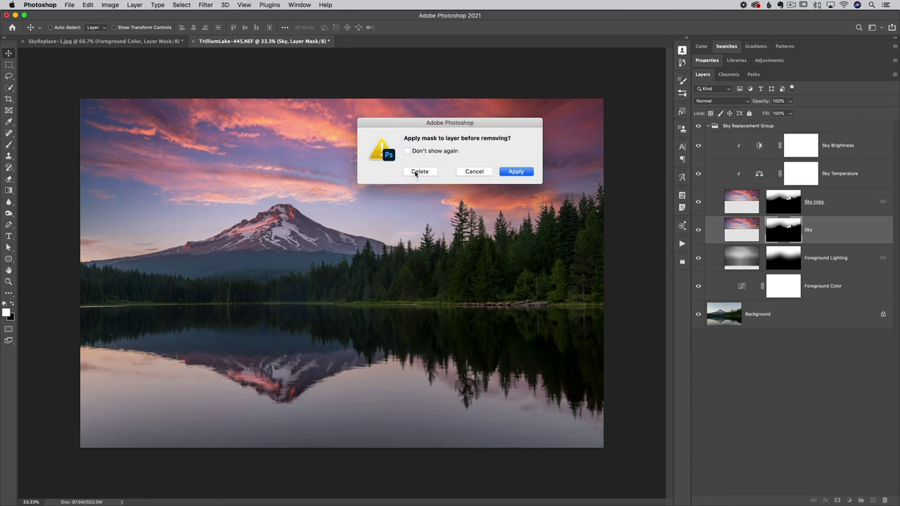
{"action": "left_click", "coordinate": [419, 172]}
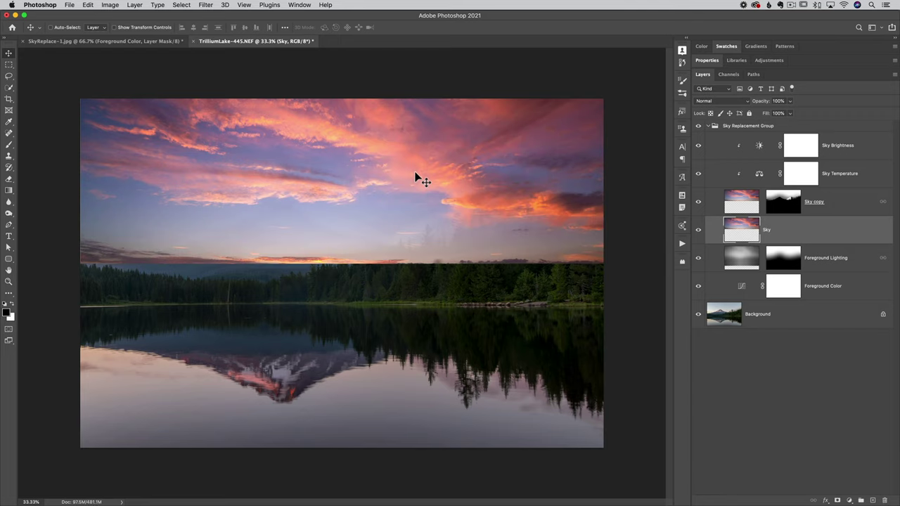
Flip the unmasked Sky layer vertically and move it straight down over the lake, with its horizon edge near the far shoreline.
{"action": "left_click", "coordinate": [88, 5]}
{"action": "mouse_move", "coordinate": [129, 210]}
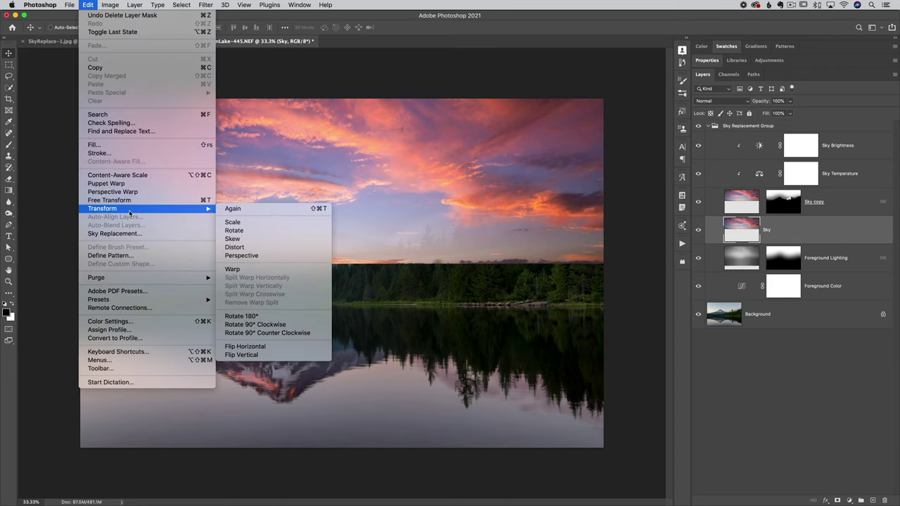
{"action": "left_click", "coordinate": [275, 356]}
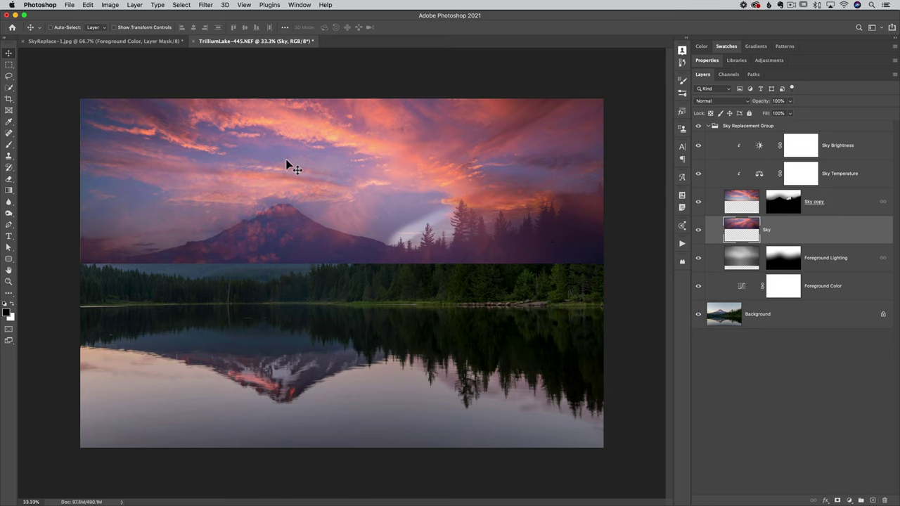
{"action": "left_click_drag", "start_coordinate": [341, 128], "coordinate": [341, 402]}
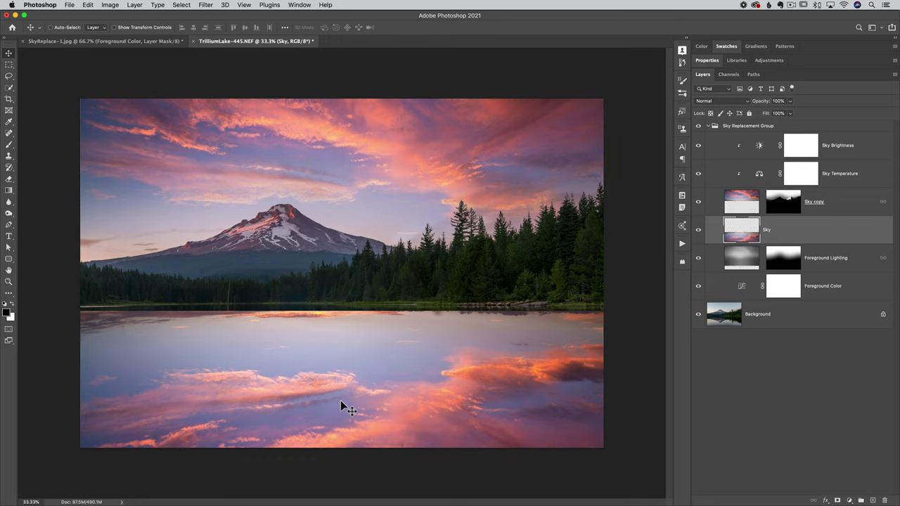
Hide the flipped Sky layer, make the Background layer active, and switch to the Quick Selection tool.
{"action": "left_click", "coordinate": [698, 230]}
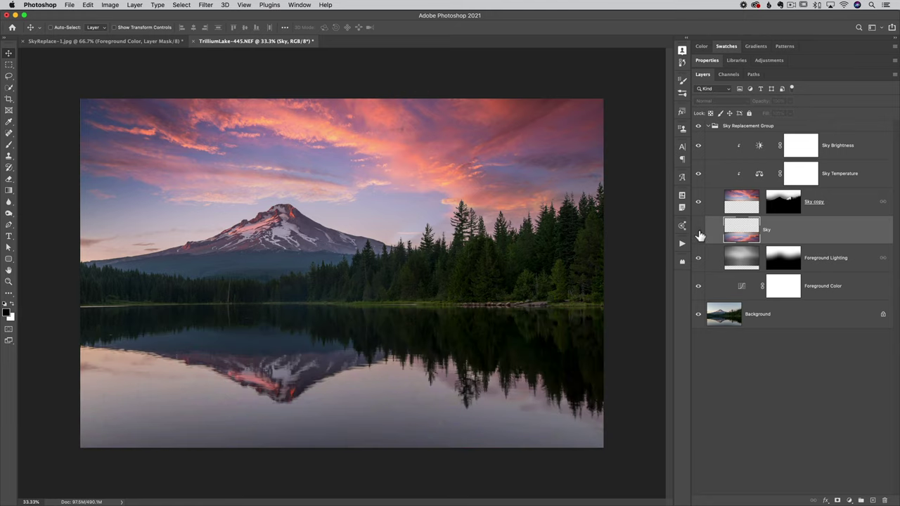
{"action": "left_click", "coordinate": [724, 313]}
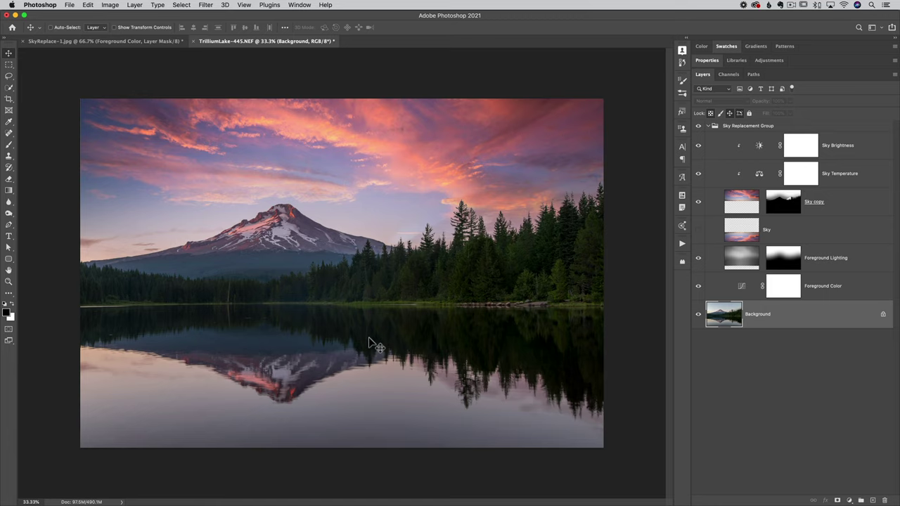
{"action": "key", "text": "w"}
{"action": "right_click", "coordinate": [10, 90]}
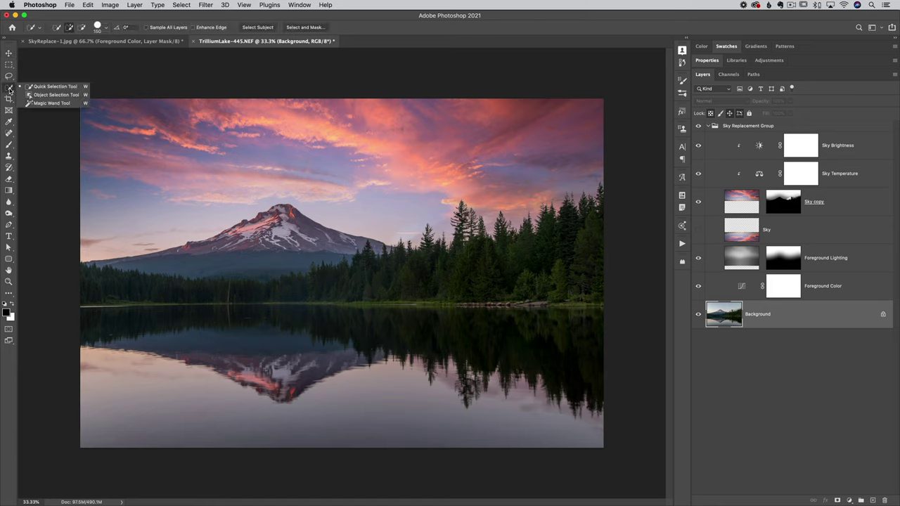
{"action": "left_click", "coordinate": [54, 86]}
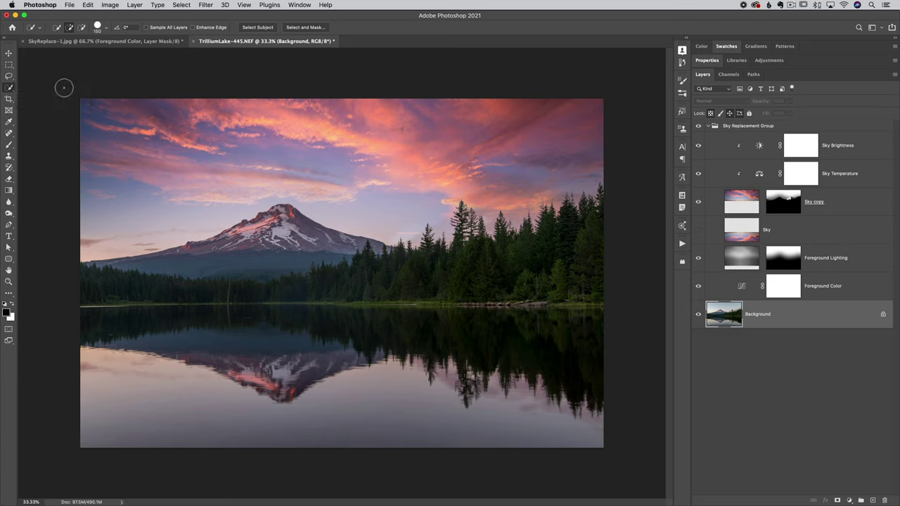